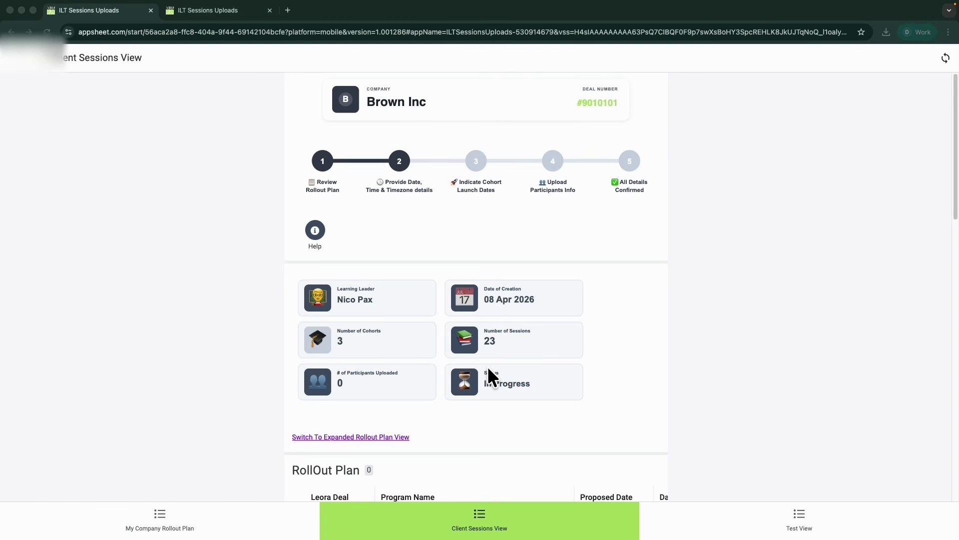
Read the date and time instructions for the Brown Inc plan, and the same instructions for the Matcha plan in the other browser tab
left_click(316, 231)
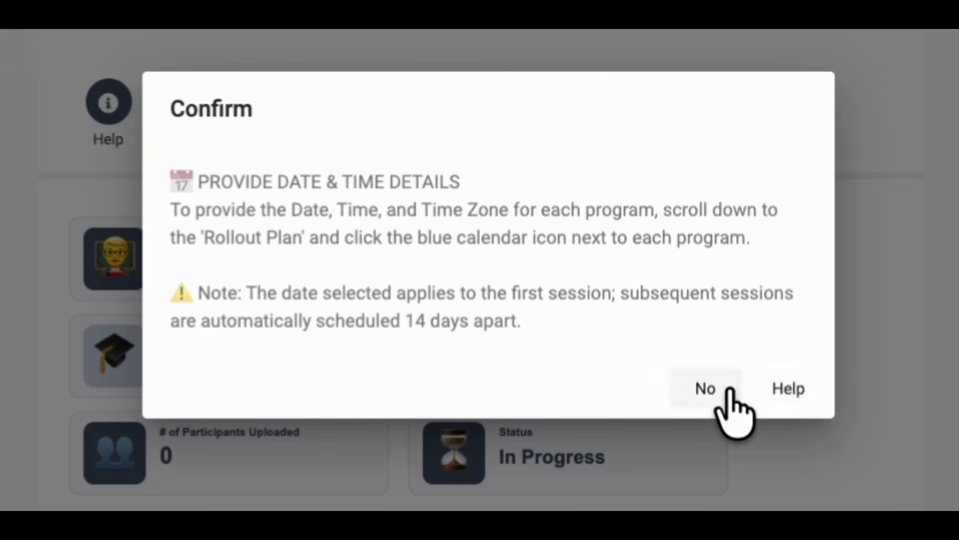
left_click(777, 400)
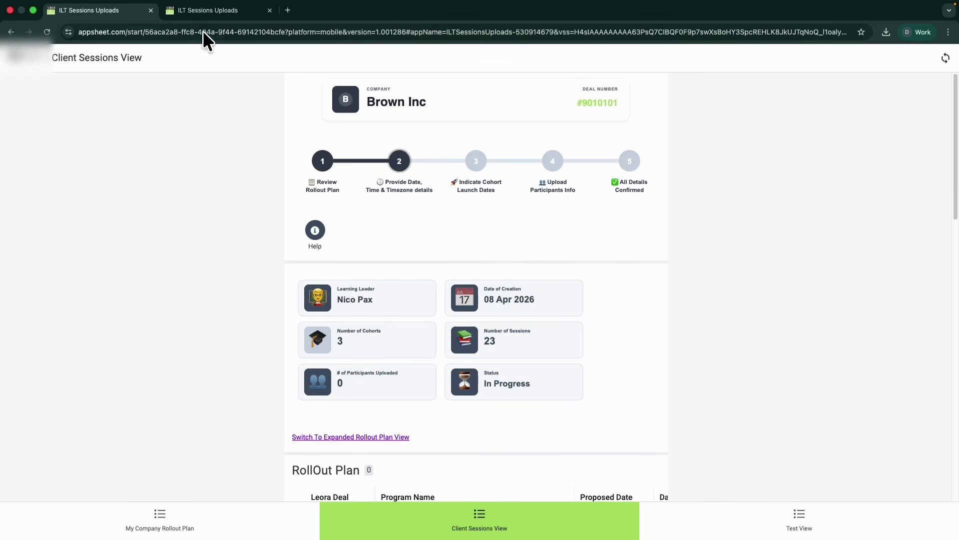
left_click(210, 11)
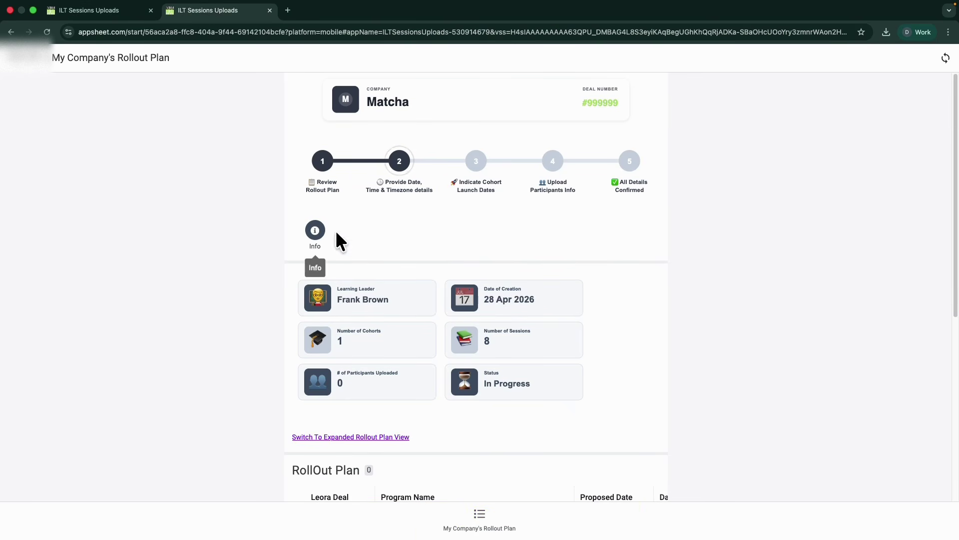
left_click(315, 232)
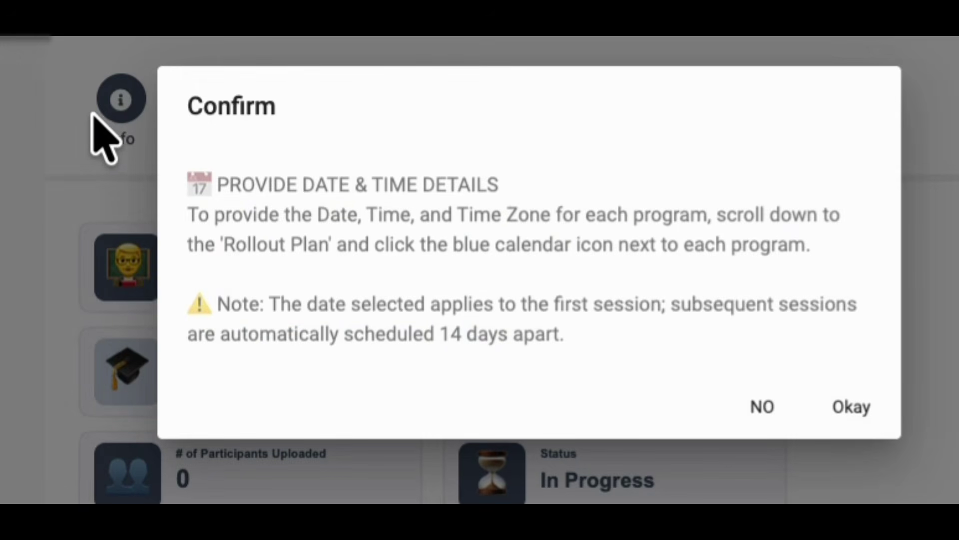
left_click(851, 415)
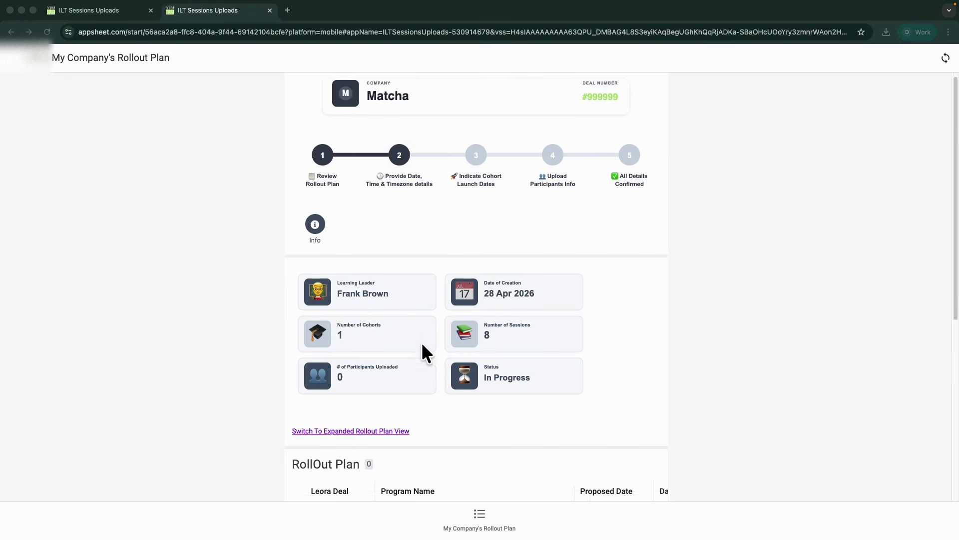
Look over the programs in Matcha's rollout plan and reread the instructions on providing date and time details
scroll(425, 342, "down", 6)
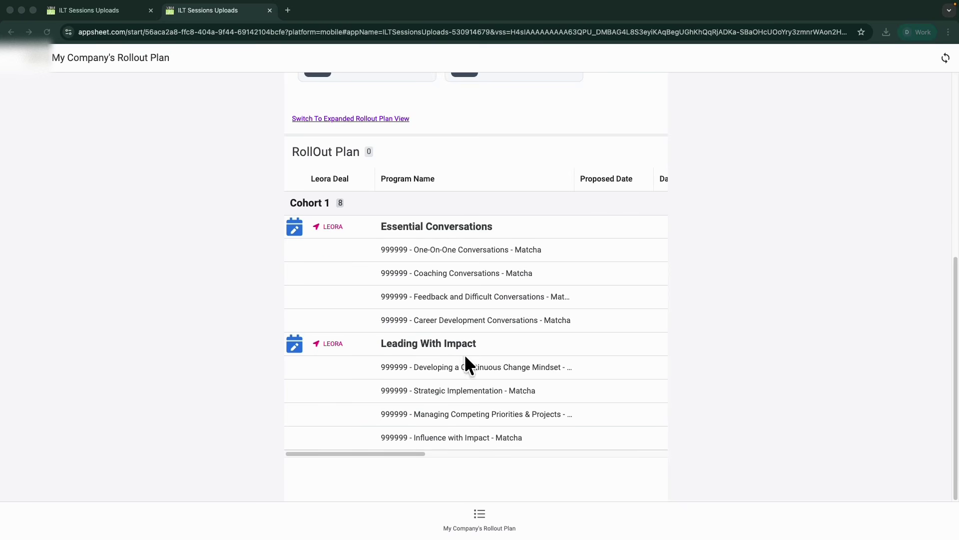
scroll(454, 309, "up", 6)
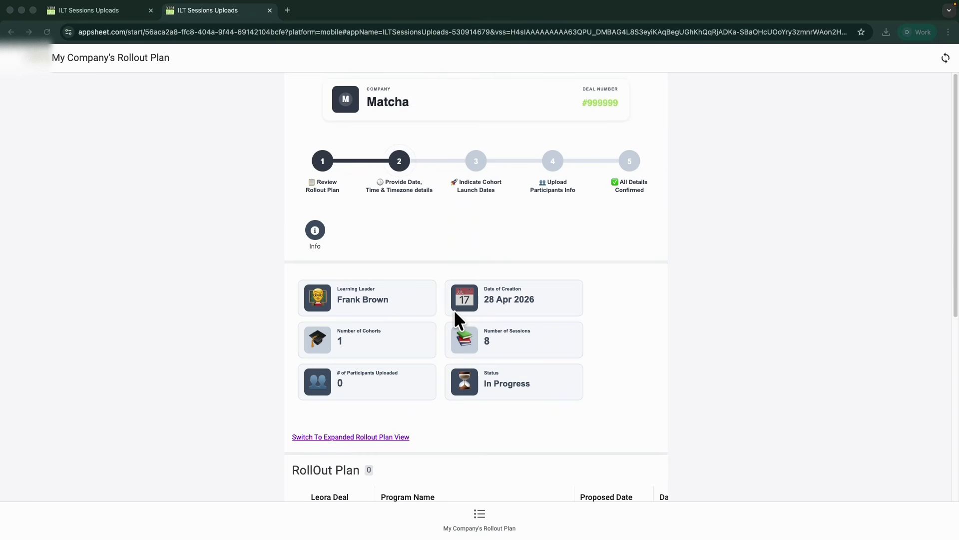
left_click(332, 228)
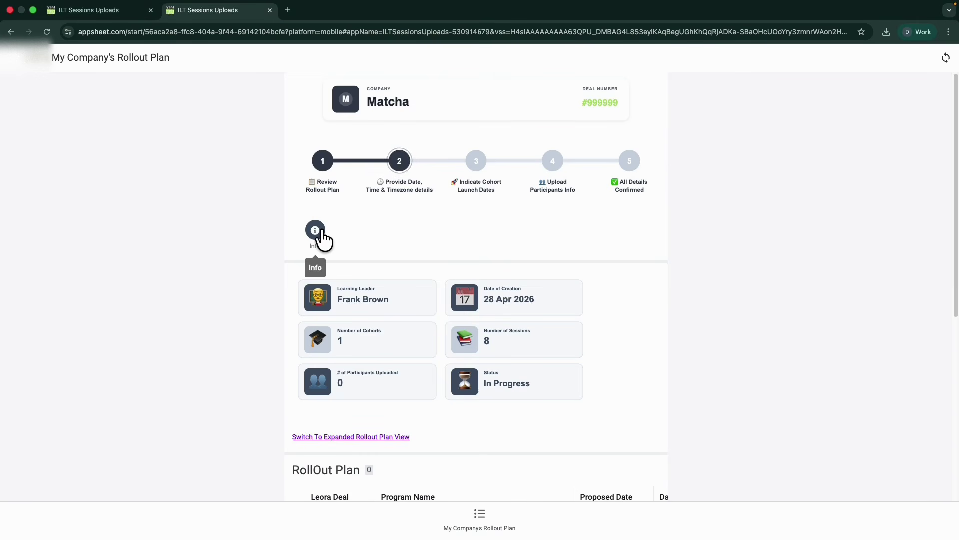
left_click(317, 231)
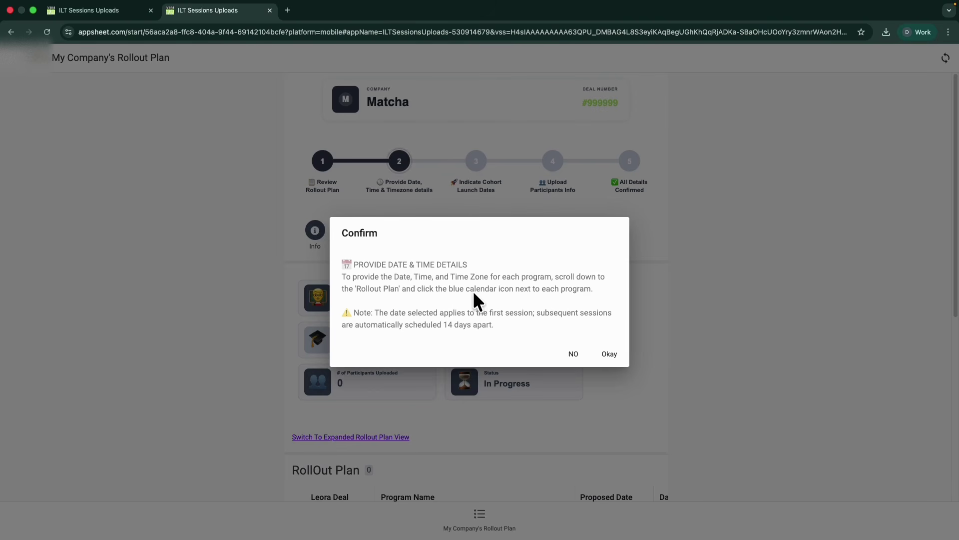
left_click(608, 355)
Set the proposed date of Cohort 1's Essential Conversations program to 11/06/2026
scroll(489, 332, "down", 6)
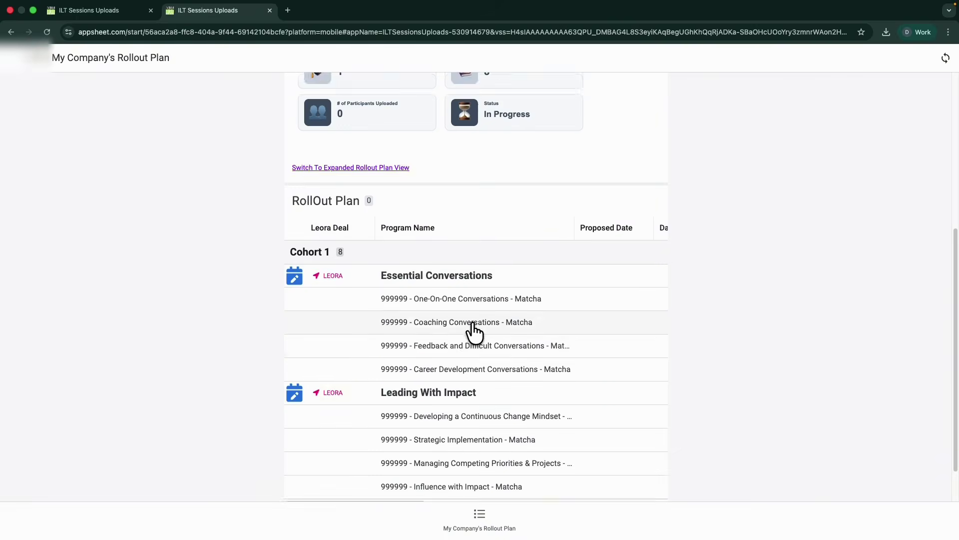
left_click(295, 255)
left_click(564, 215)
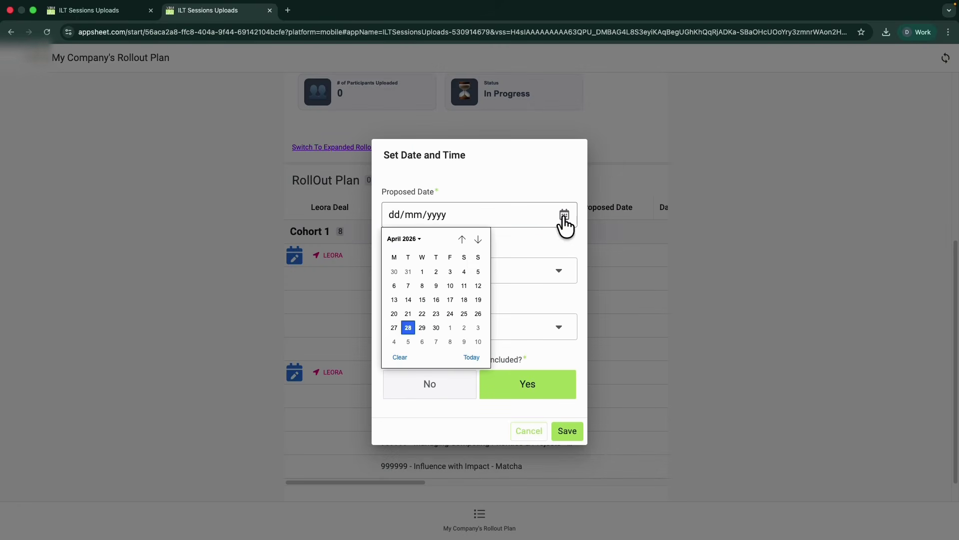
scroll(458, 270, "down", 5)
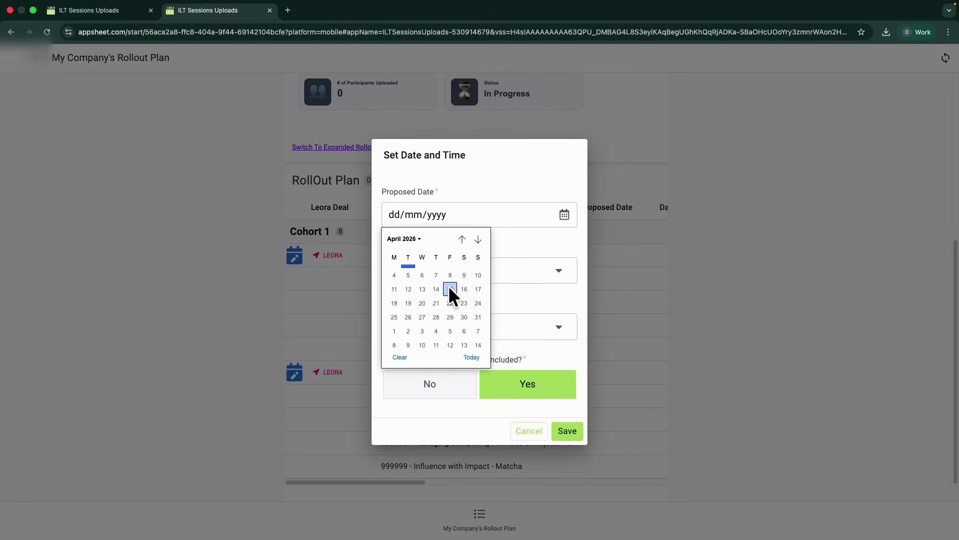
scroll(449, 295, "down", 1)
left_click(439, 306)
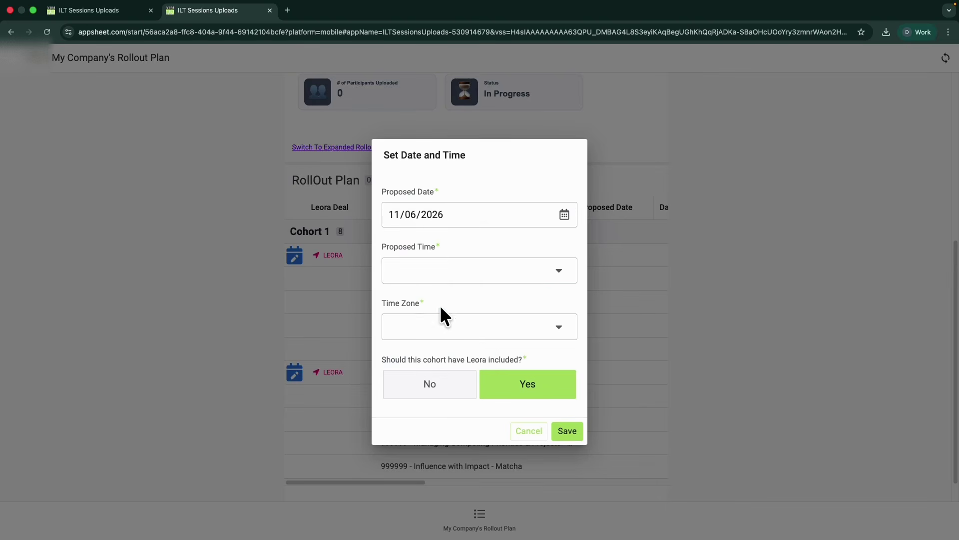
Set Essential Conversations' proposed time to 10:00:00 AM and its time zone to (GMT-05:00) America/New_York, and save
left_click(565, 270)
left_click(384, 244)
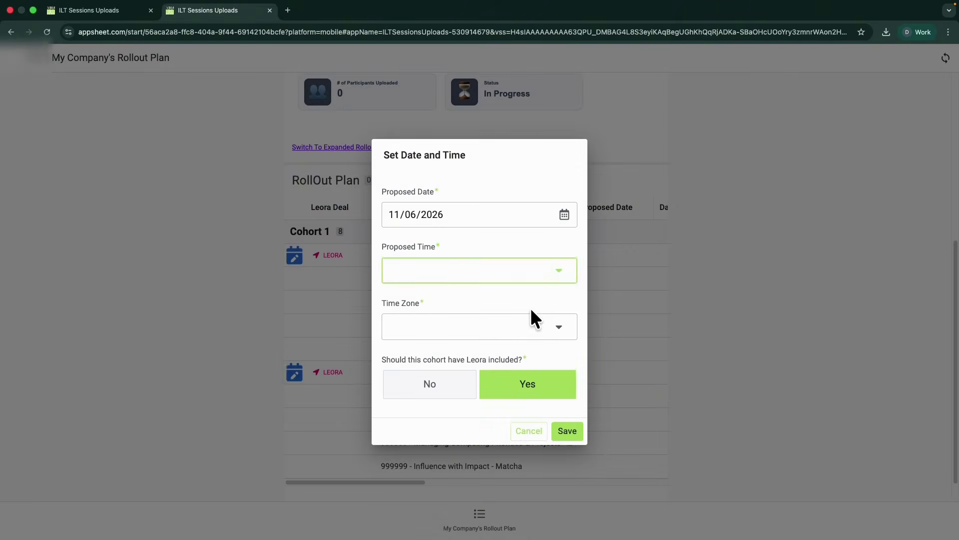
left_click(535, 322)
left_click(466, 295)
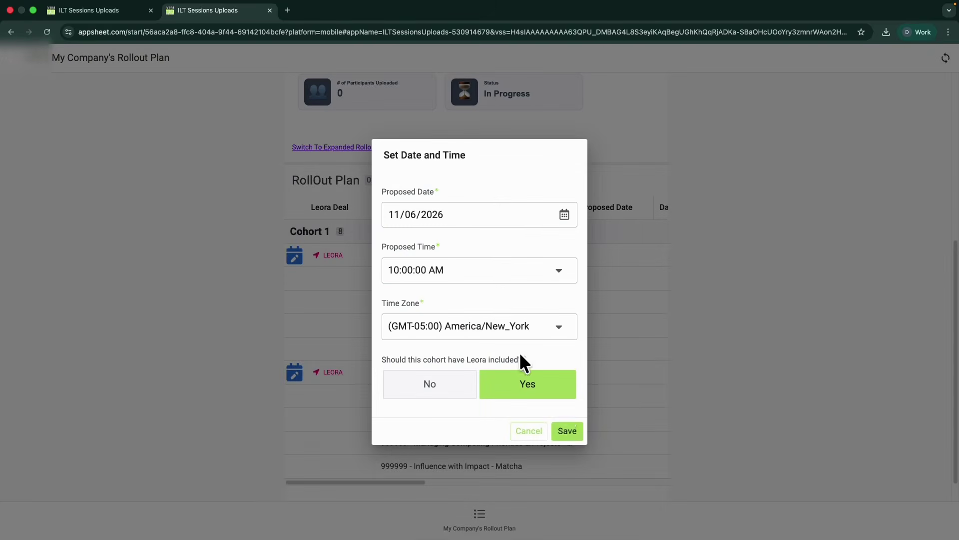
left_click(570, 433)
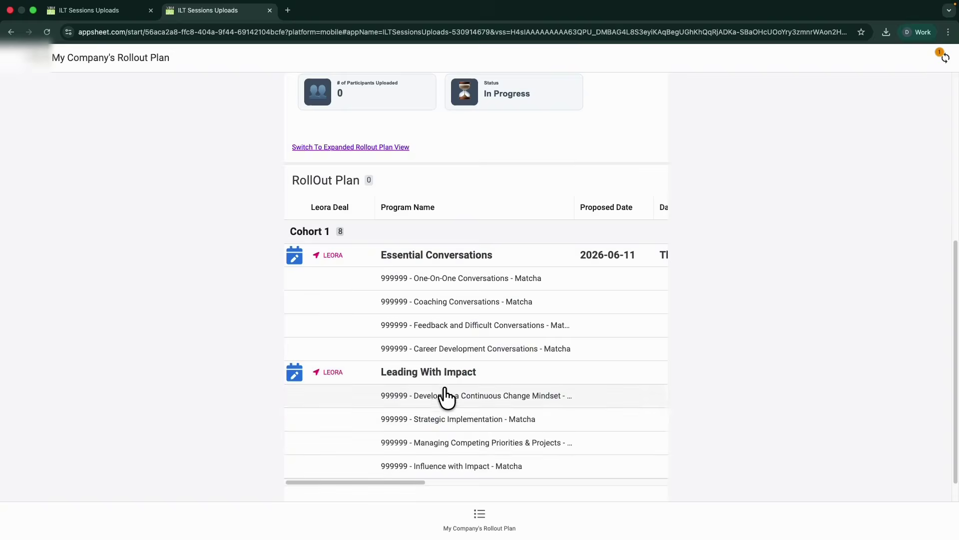
Schedule the Leading With Impact program for 26/06/2026 at 10:00:00 AM, choose its time zone, and save
left_click(294, 373)
left_click(565, 216)
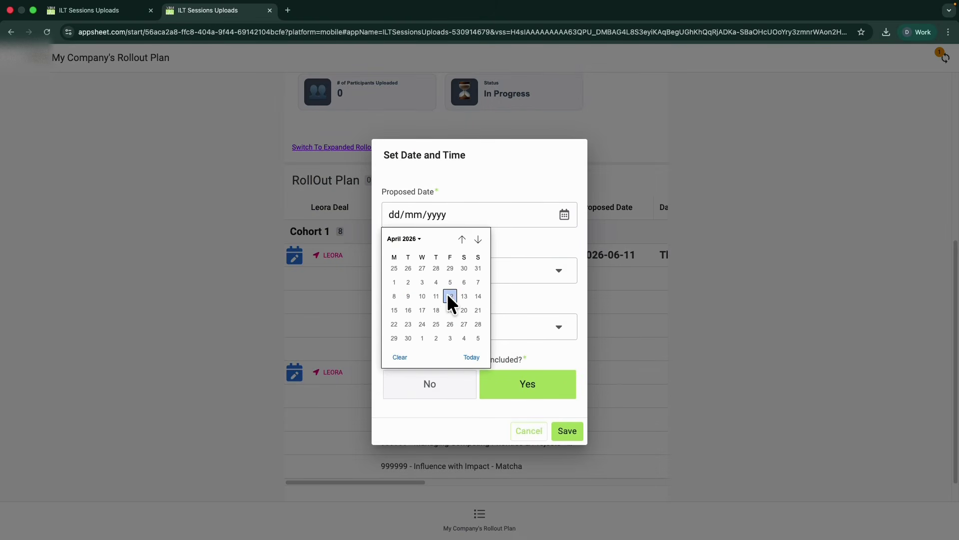
left_click(448, 324)
left_click(551, 270)
left_click(372, 246)
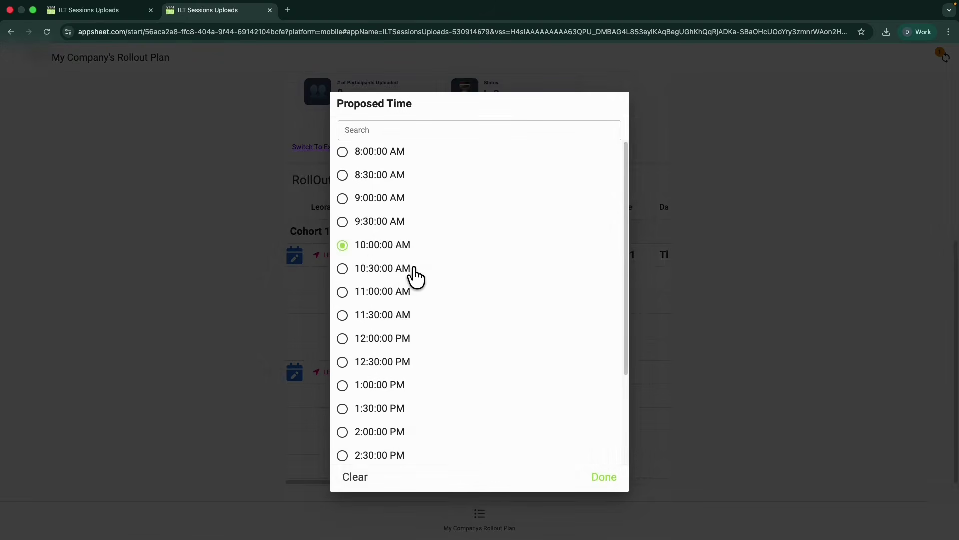
left_click(558, 344)
left_click(465, 295)
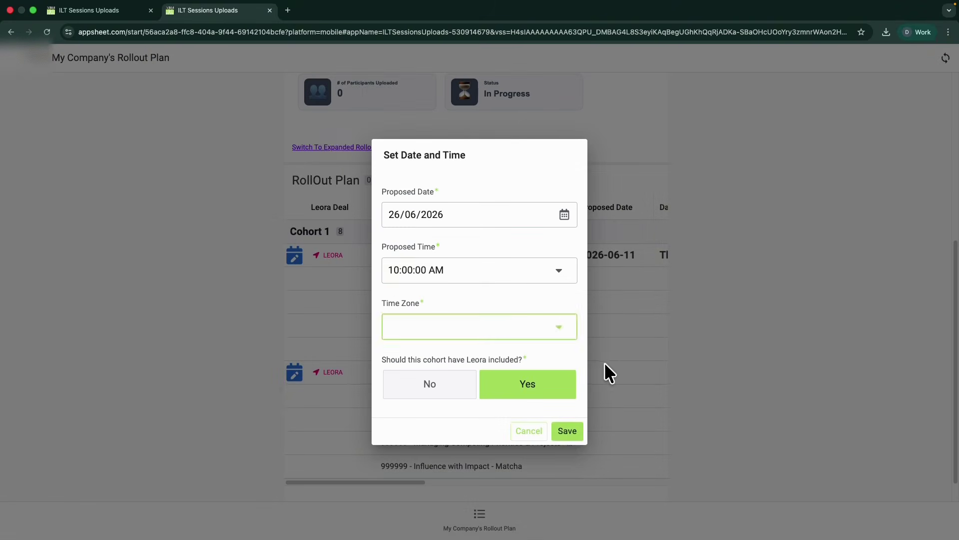
left_click(572, 434)
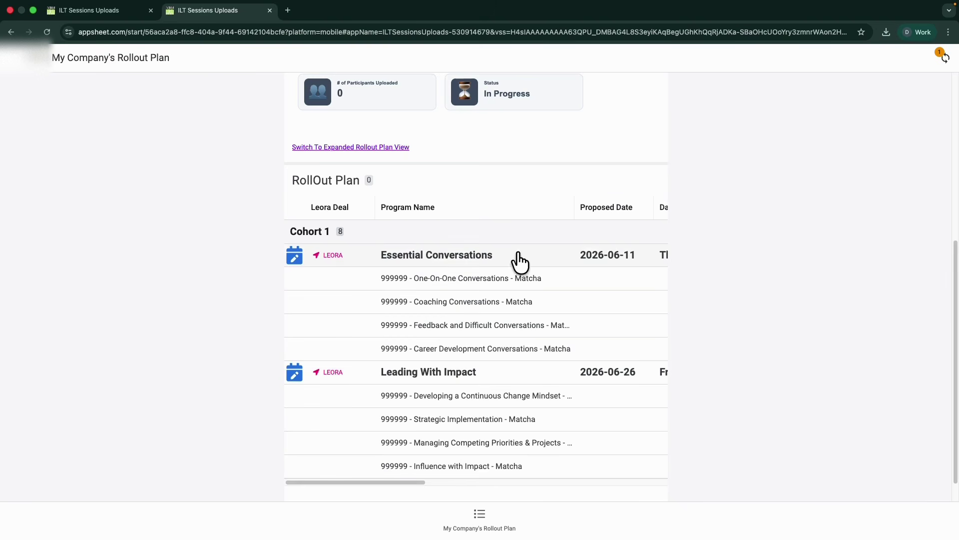
Check the scheduled session details in the rollout plan and read the instructions on cohort launch dates
scroll(583, 289, "right", 2)
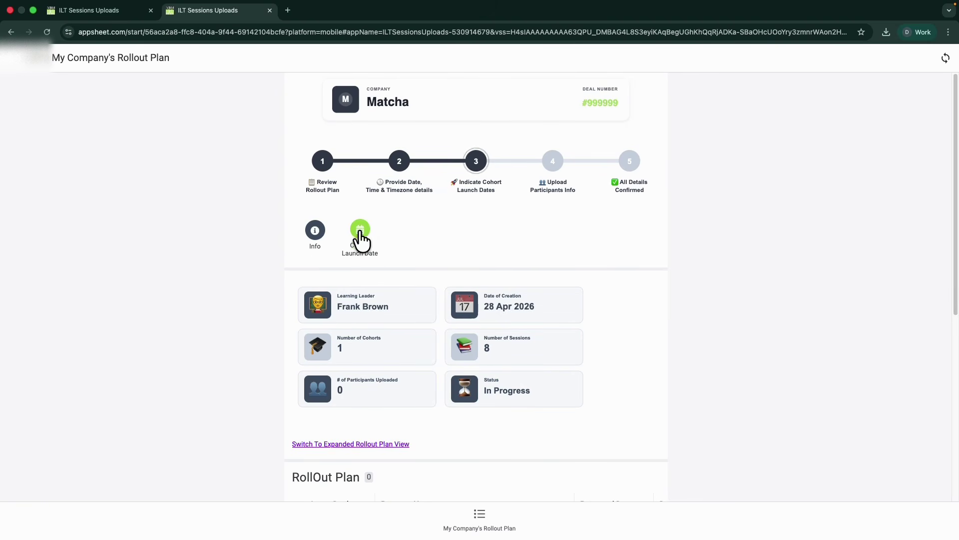
left_click(314, 232)
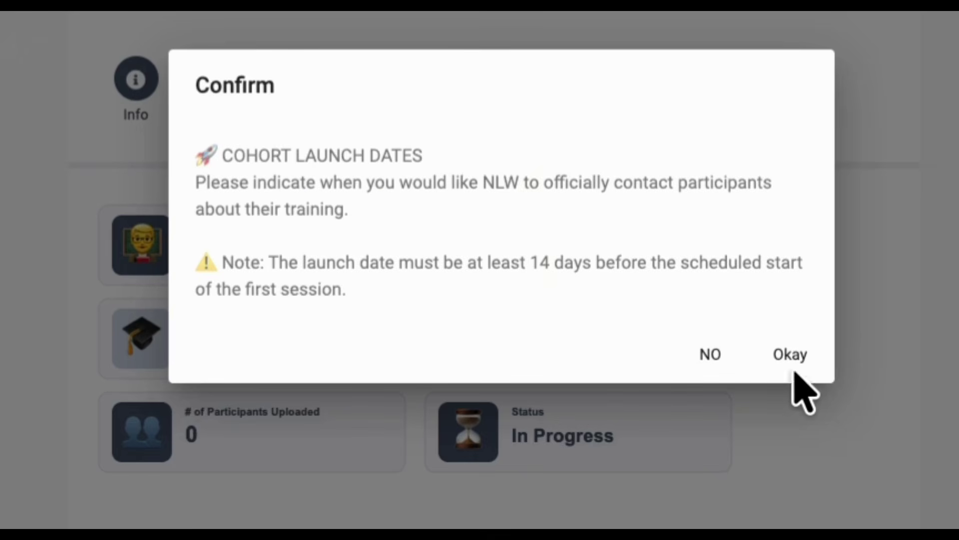
left_click(780, 358)
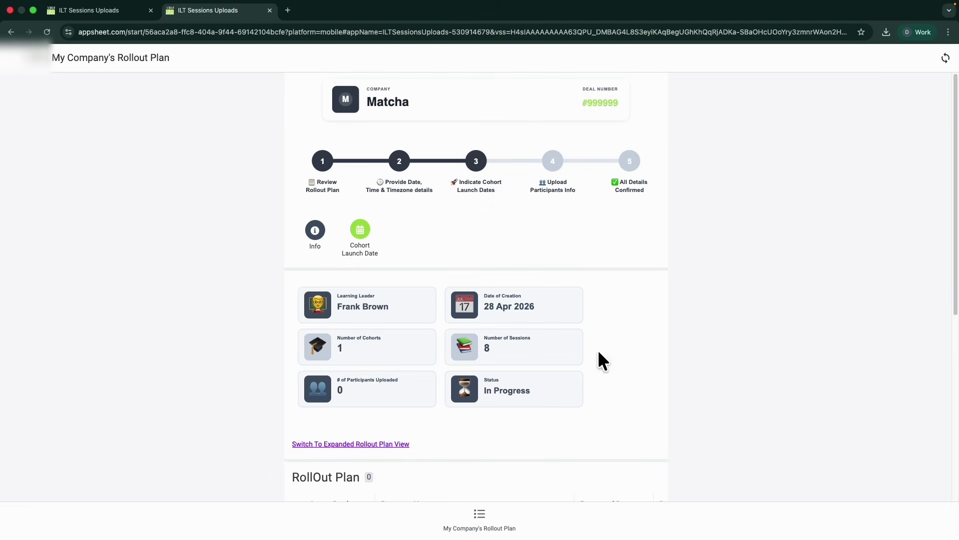
Set Cohort 1's launch date to 12/05/2026 and save it
left_click(360, 234)
left_click(564, 303)
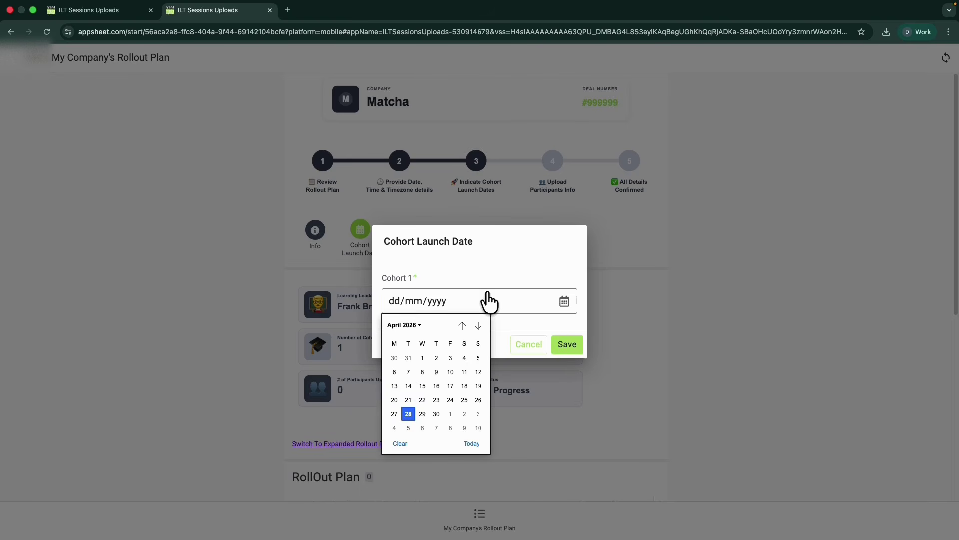
scroll(462, 392, "down", 1)
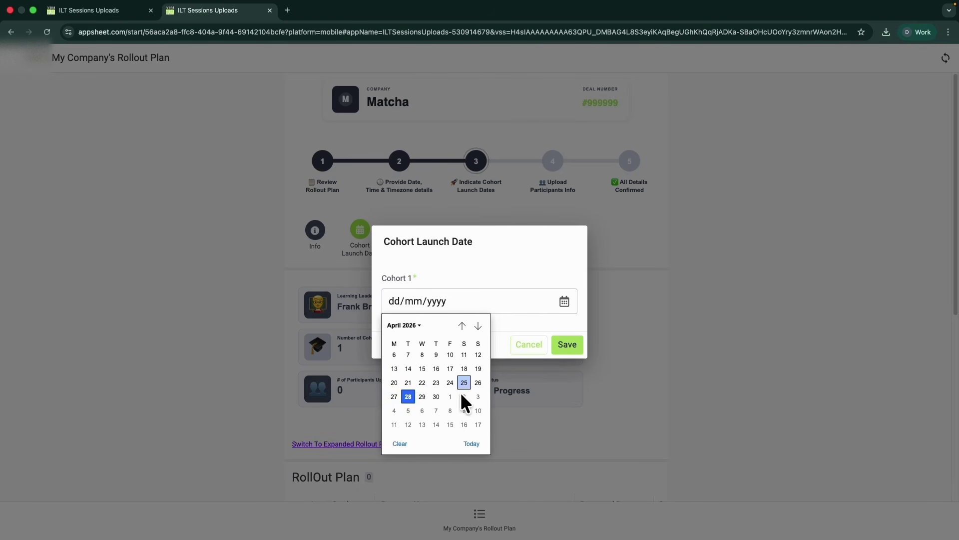
left_click(408, 422)
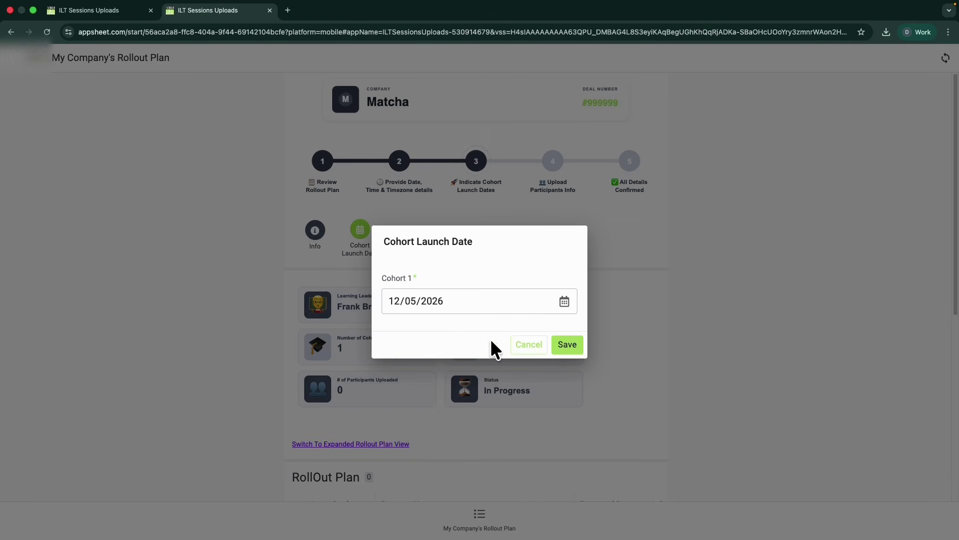
left_click(568, 345)
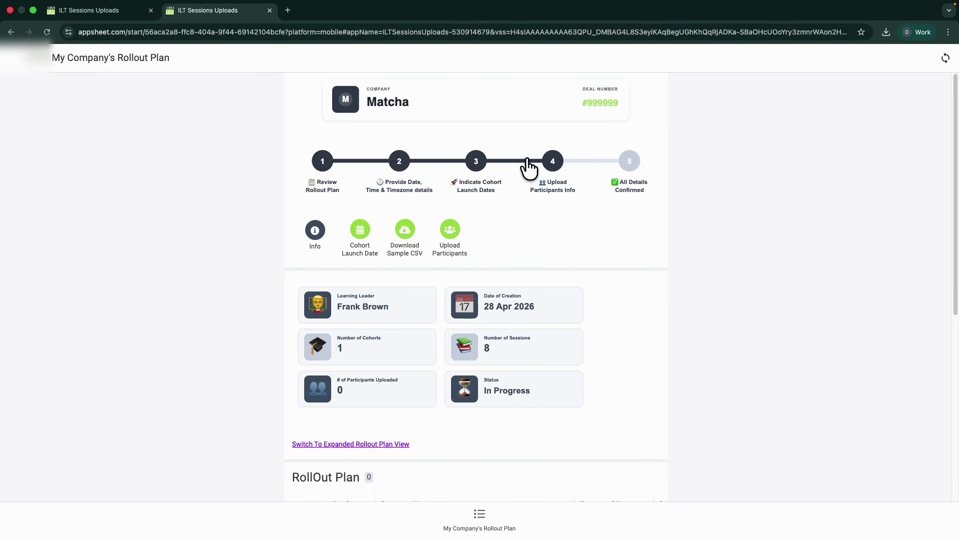
Download the sample participants CSV, locate the downloaded file, and open it in Excel
left_click(402, 234)
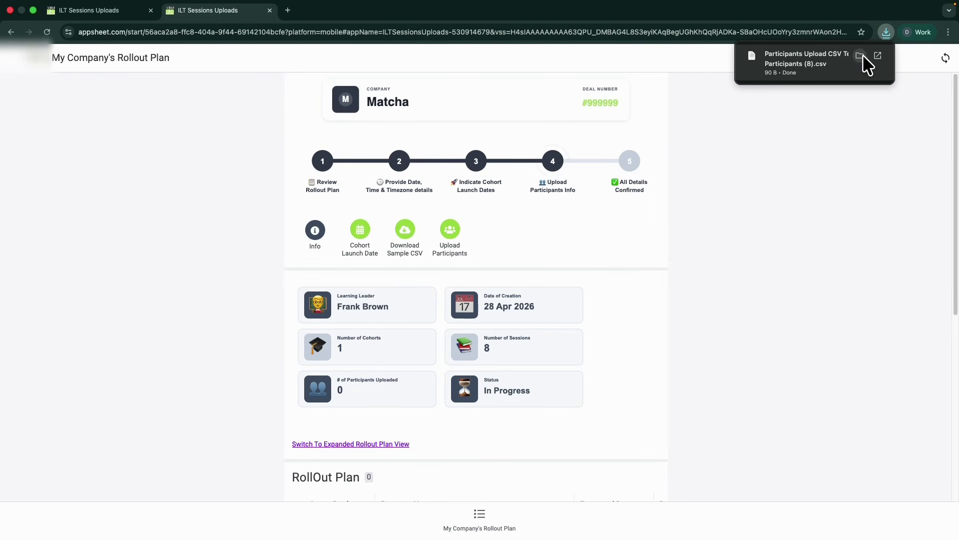
left_click(860, 55)
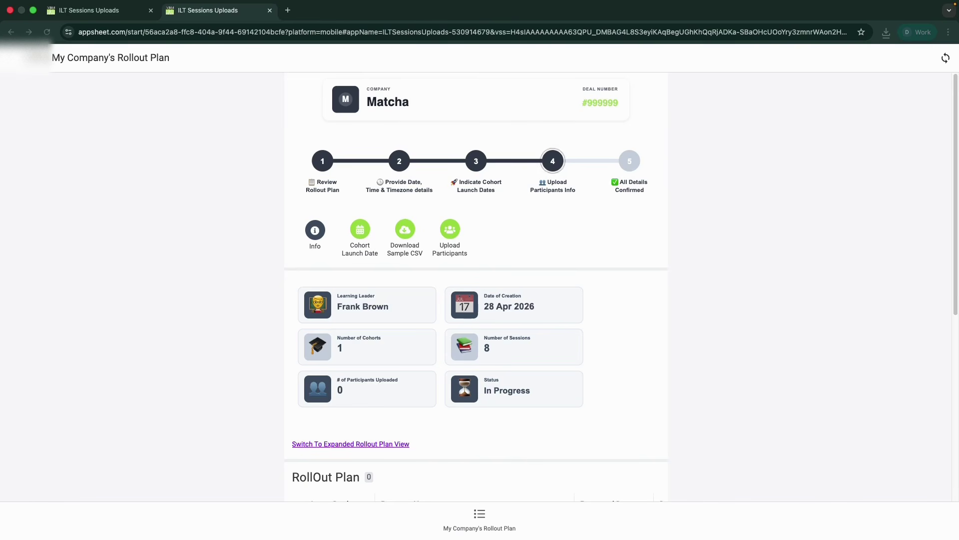
mouse_move(81, 40)
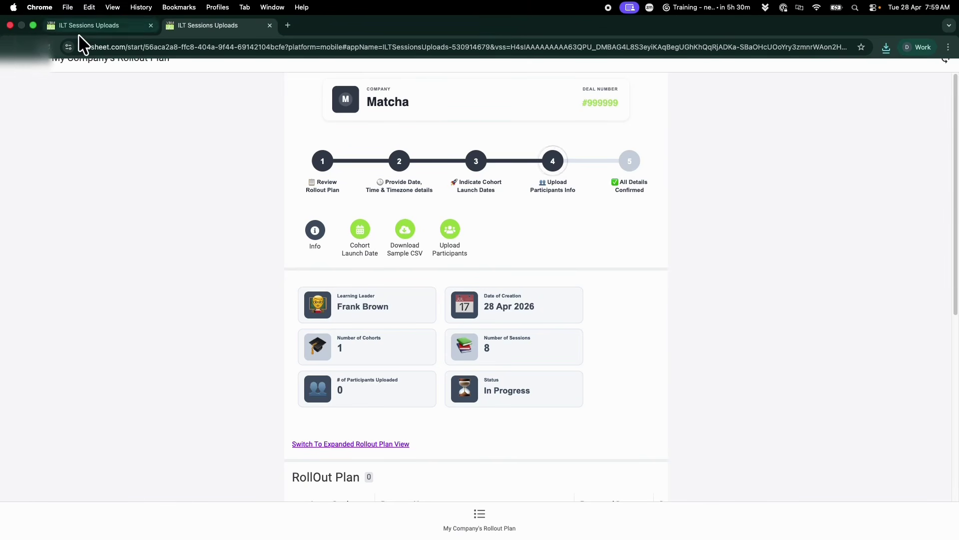
left_click(33, 25)
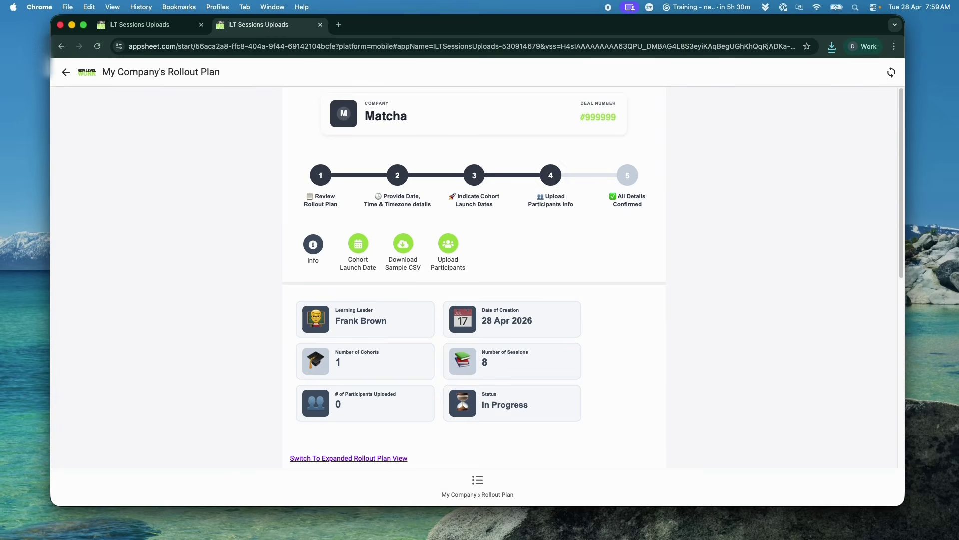
left_click_drag(872, 539, 349, 92)
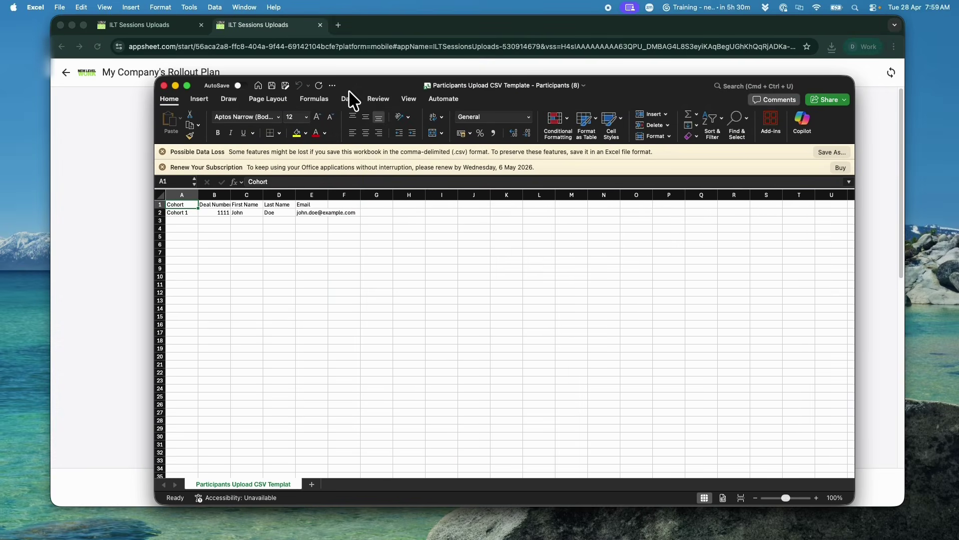
Examine the sample row and the Cohort, Deal Number and First Name columns in the participants template, then close the workbook
left_click_drag(183, 212, 332, 217)
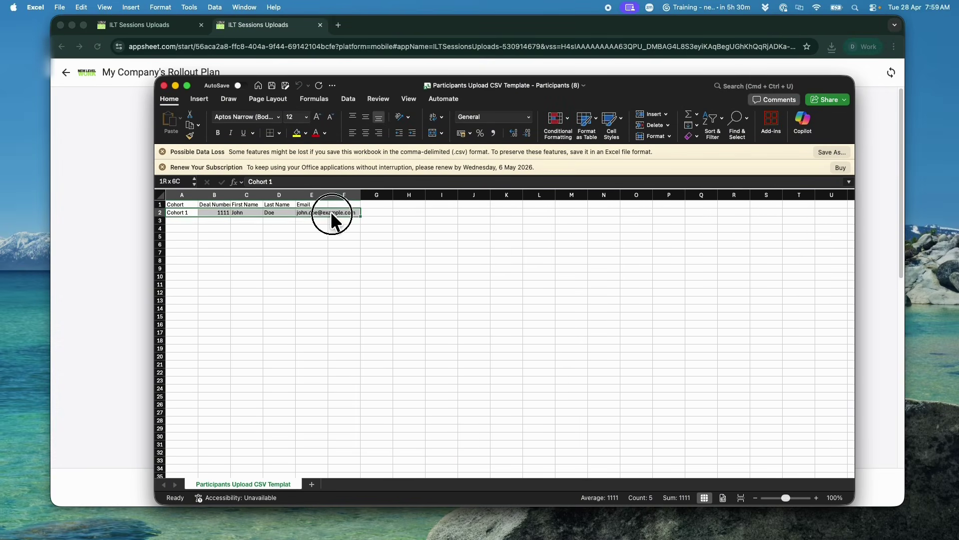
left_click_drag(173, 213, 351, 443)
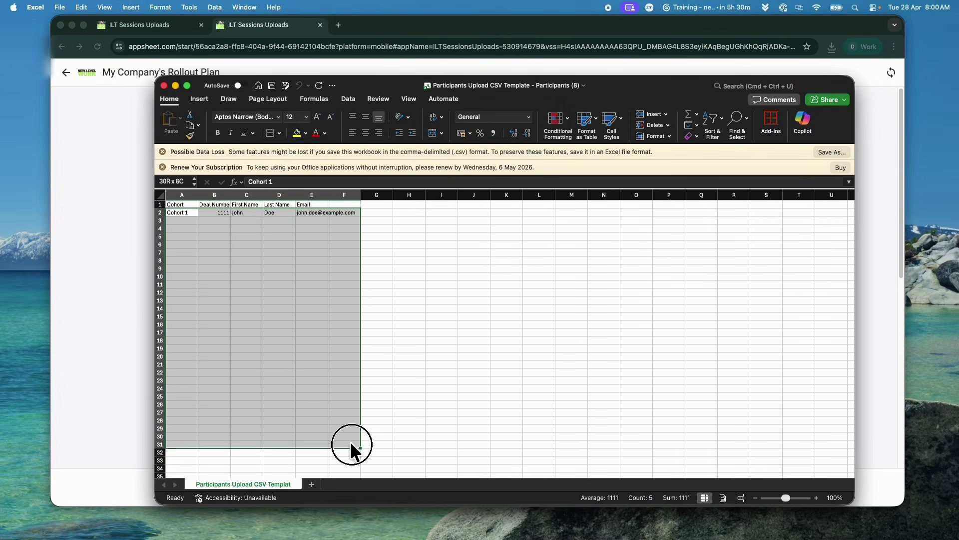
left_click(180, 194)
left_click(221, 194)
left_click(258, 194)
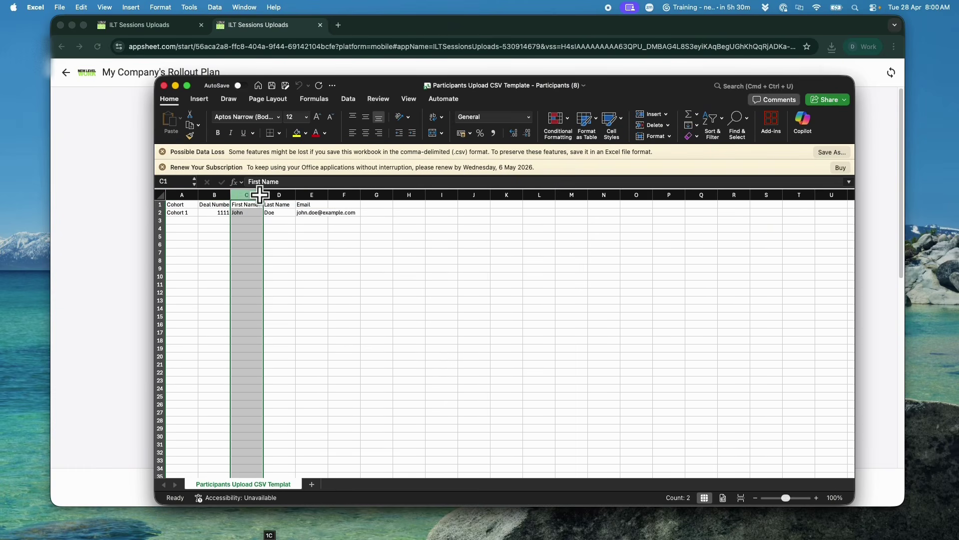
left_click(163, 85)
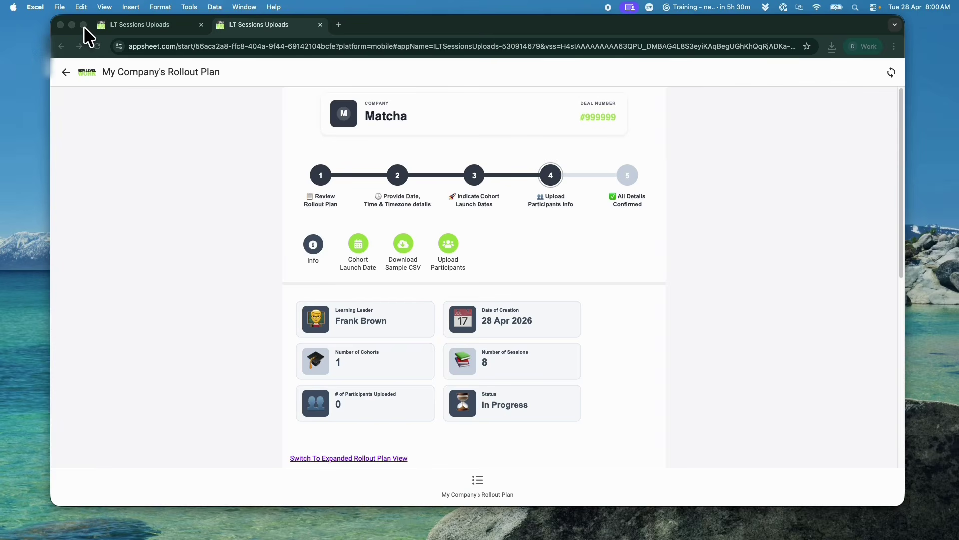
left_click(84, 25)
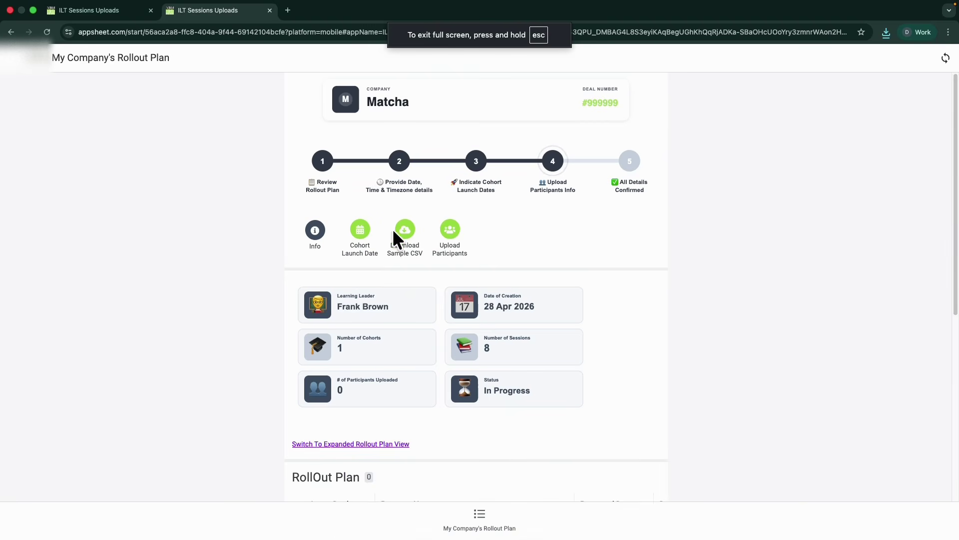
Upload the Participants (7) CSV from Downloads as Matcha's participants data and sync the app
left_click(447, 233)
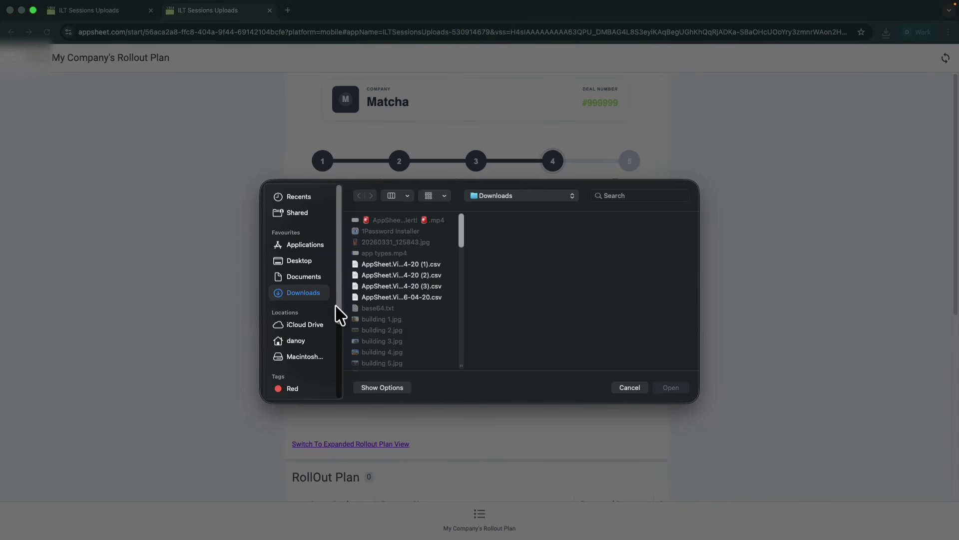
scroll(388, 325, "down", 10)
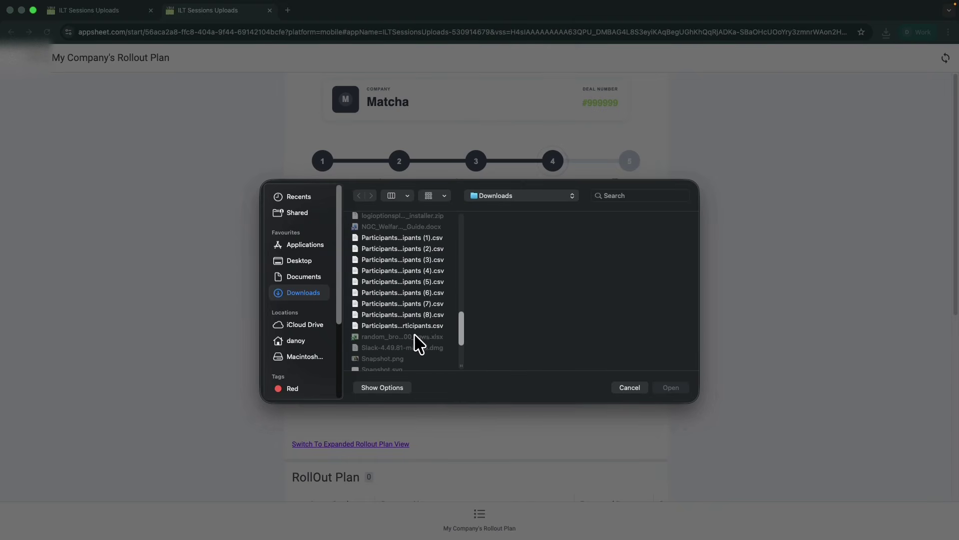
left_click(418, 303)
left_click(676, 382)
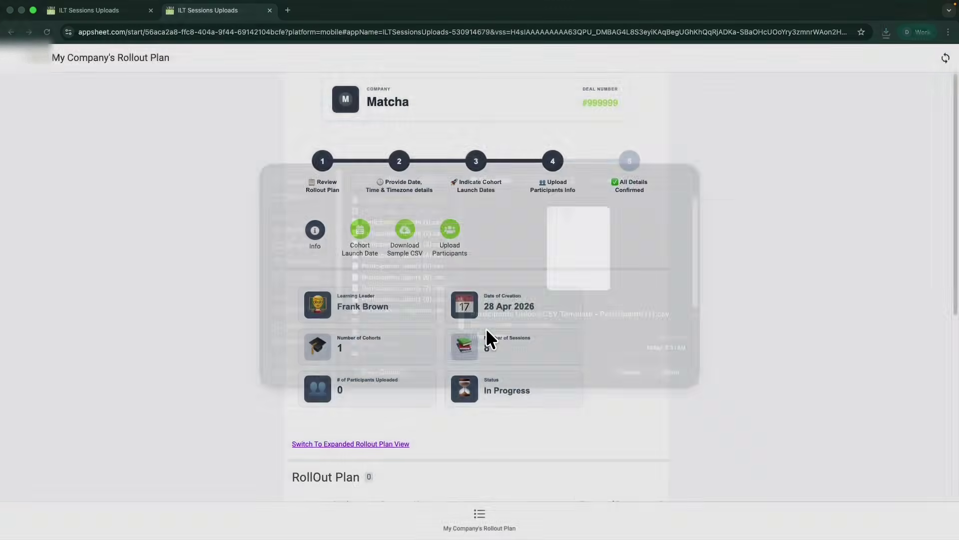
left_click(566, 346)
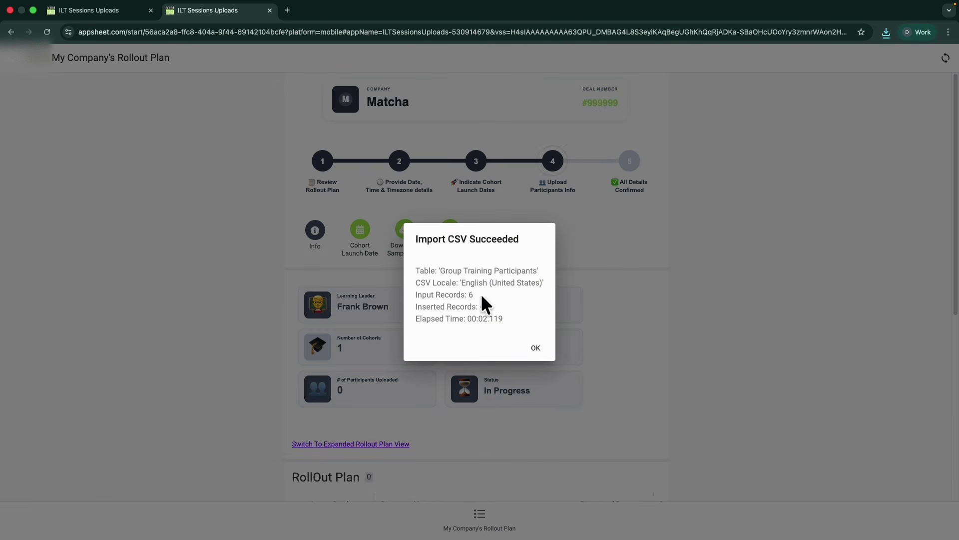
left_click(534, 349)
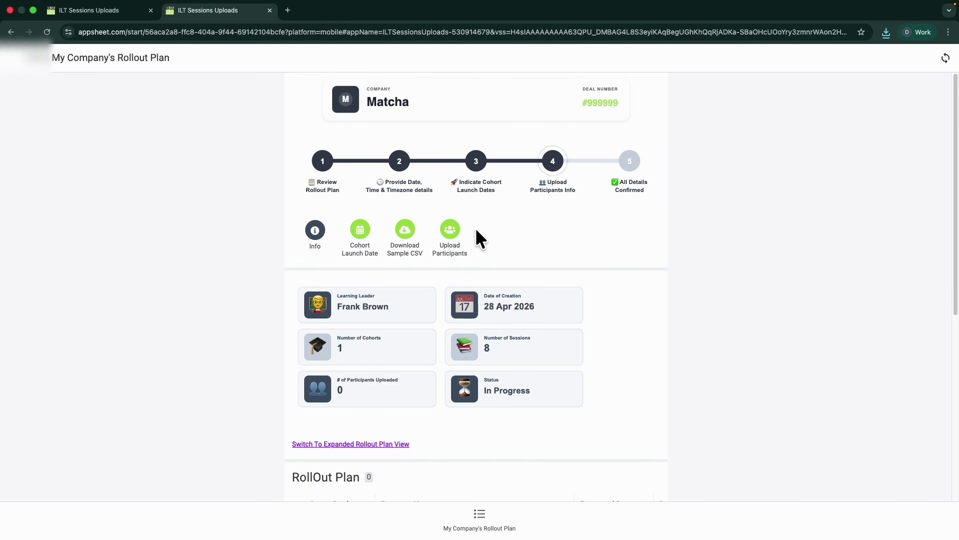
left_click(942, 59)
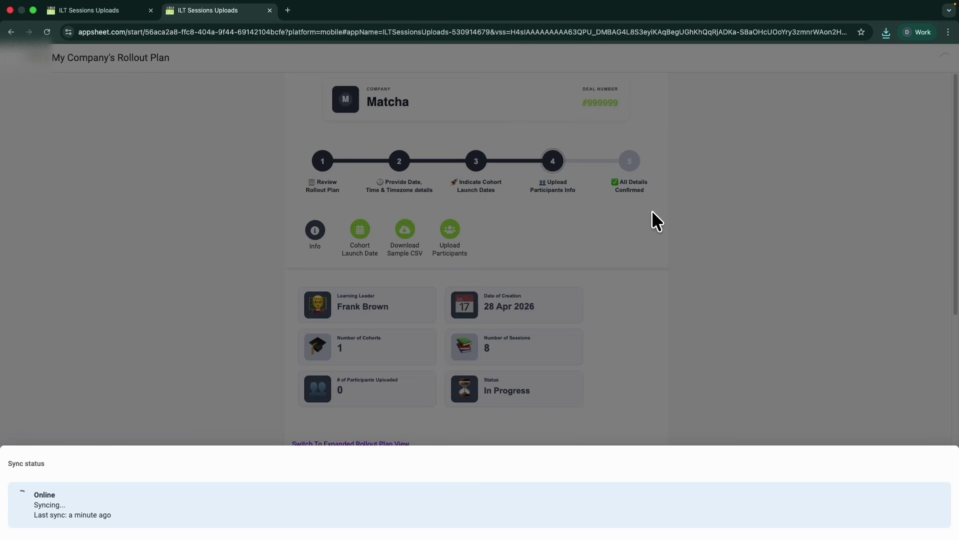
left_click(634, 222)
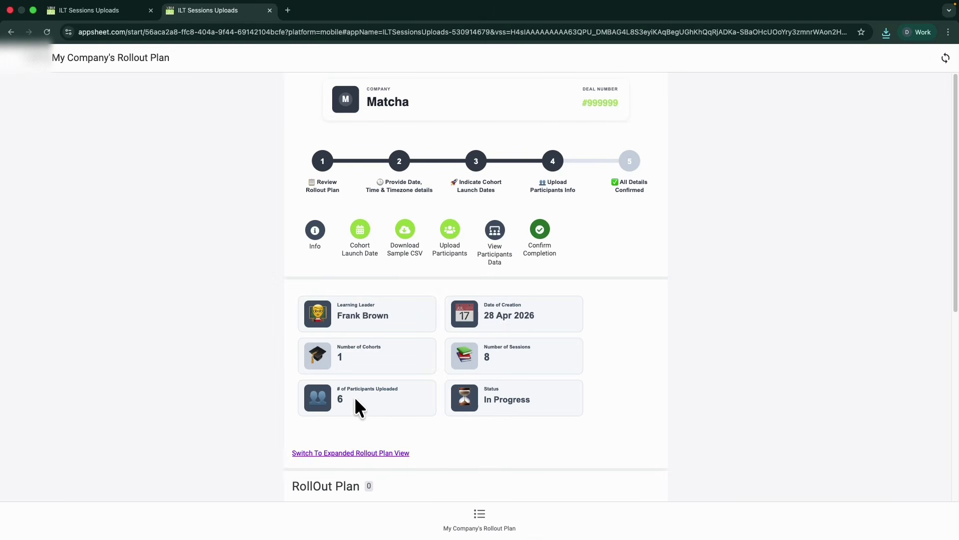
Examine the uploaded participants data and the number of participants shown for each program in the rollout plan
left_click(496, 230)
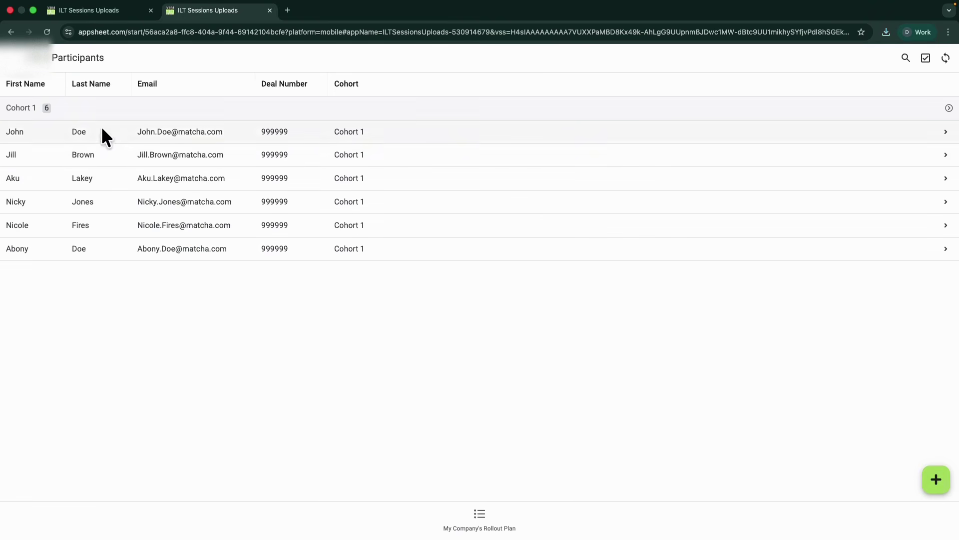
left_click(15, 63)
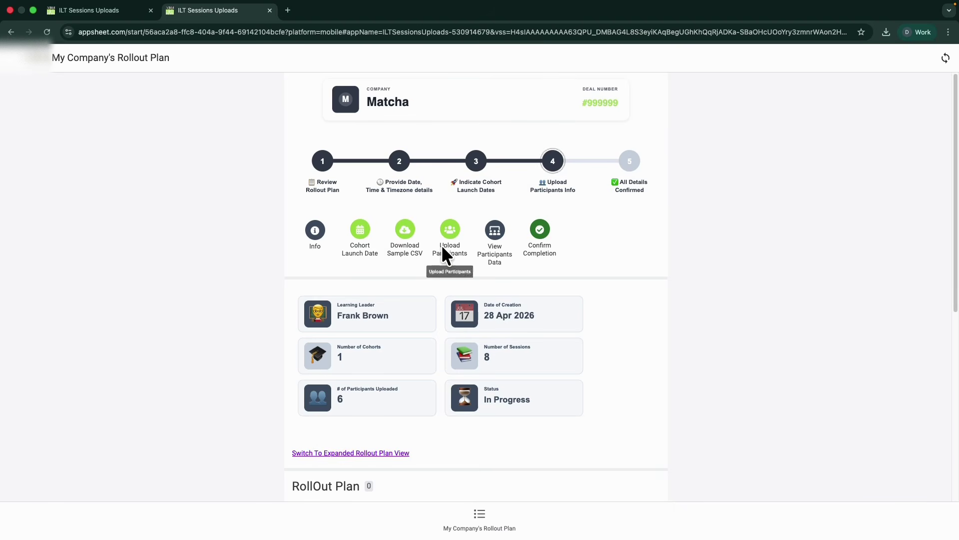
scroll(446, 281, "down", 5)
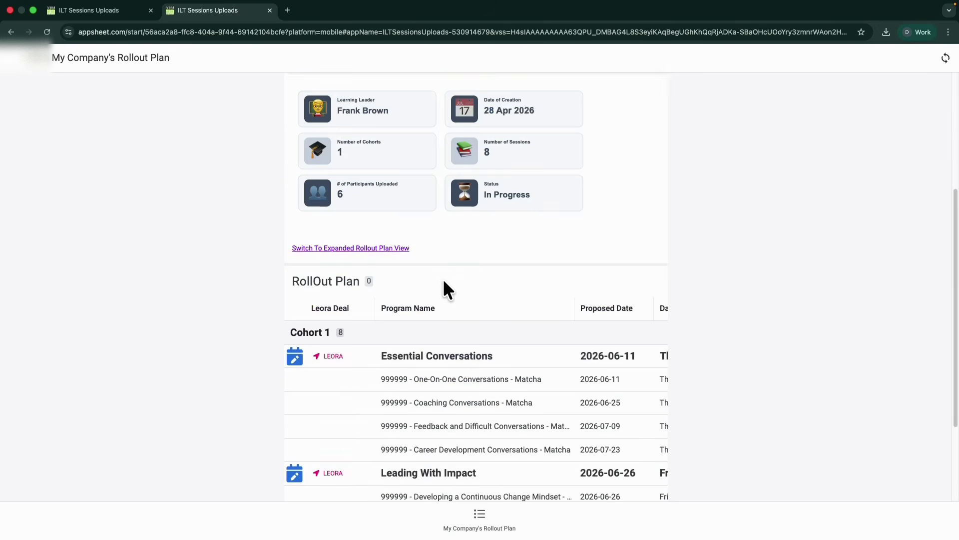
scroll(442, 278, "down", 3)
scroll(454, 278, "right", 10)
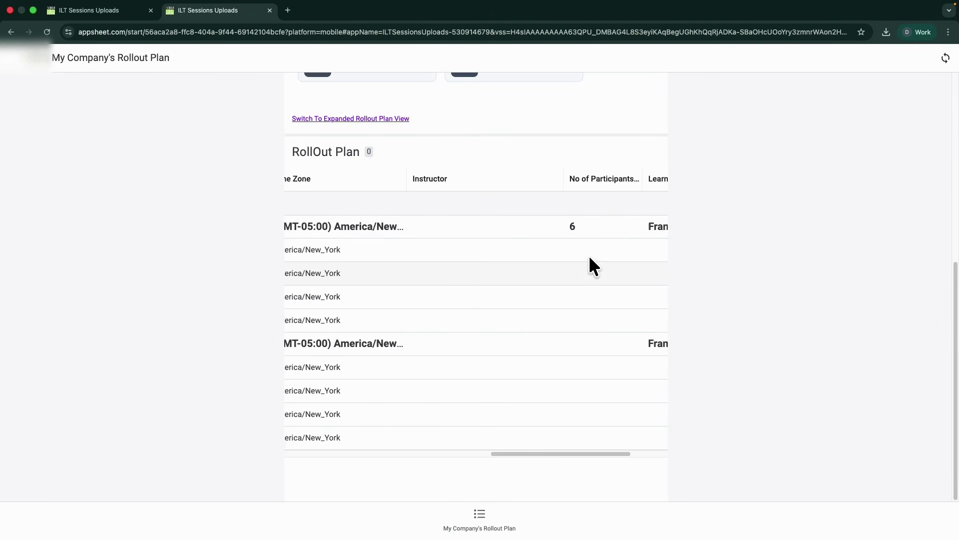
scroll(555, 236, "left", 10)
scroll(464, 250, "up", 3)
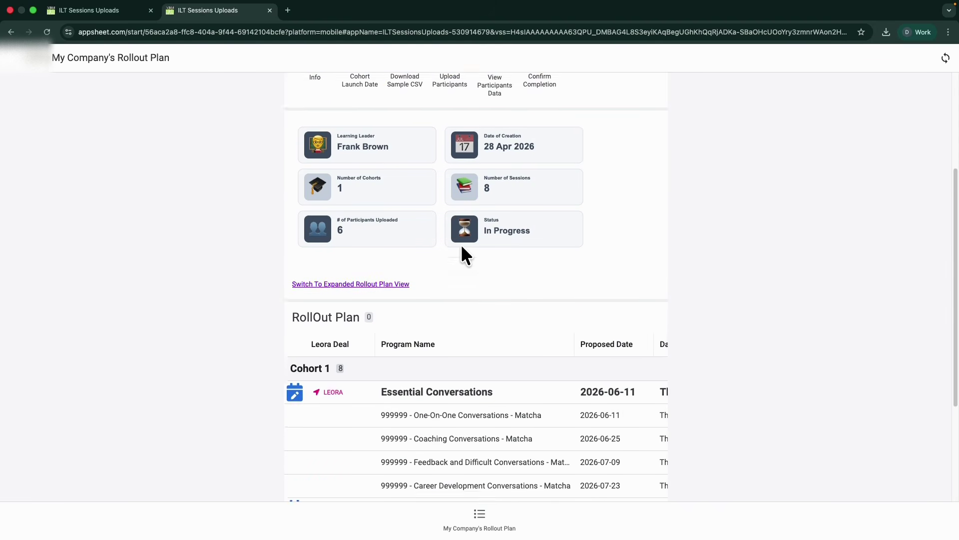
scroll(462, 247, "up", 3)
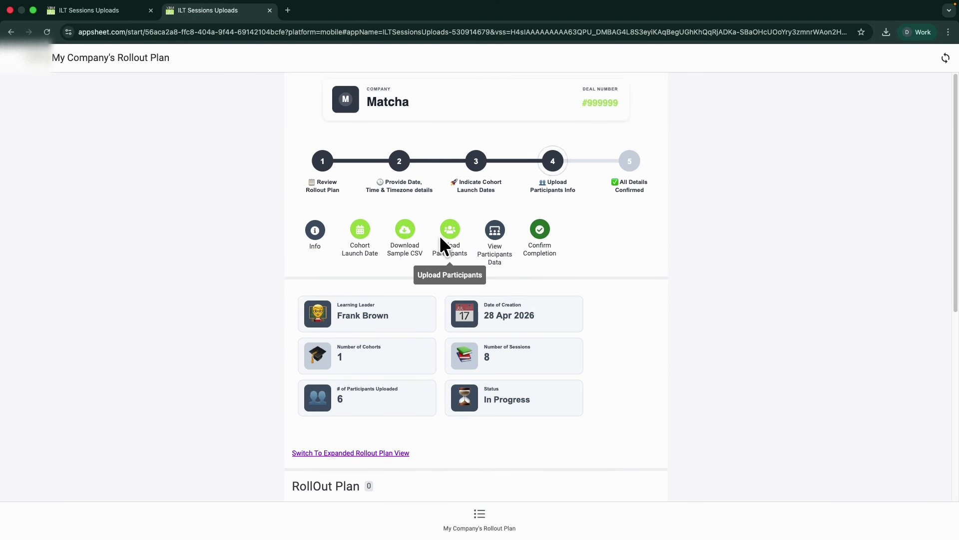
Confirm completion of Matcha's rollout plan and read the information on the final confirmation stage
left_click(540, 231)
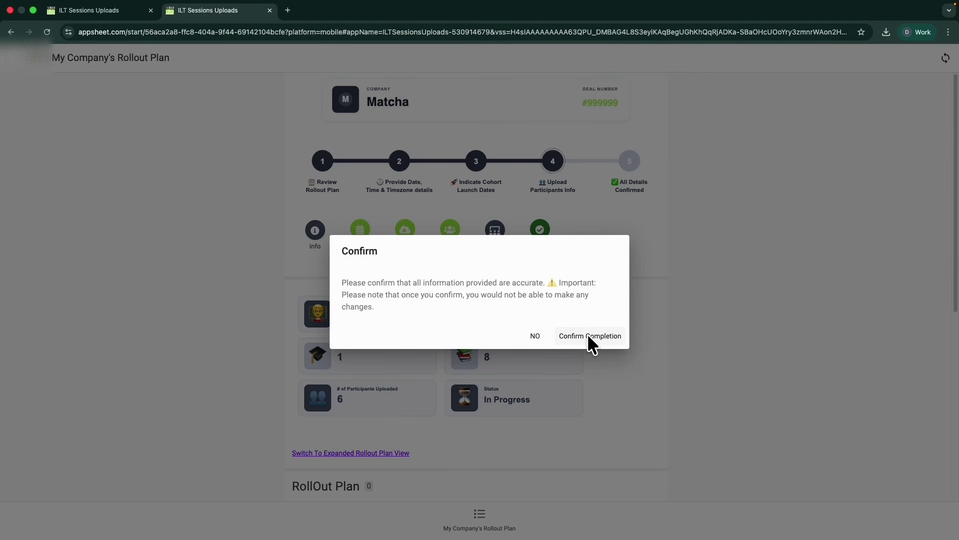
left_click(591, 334)
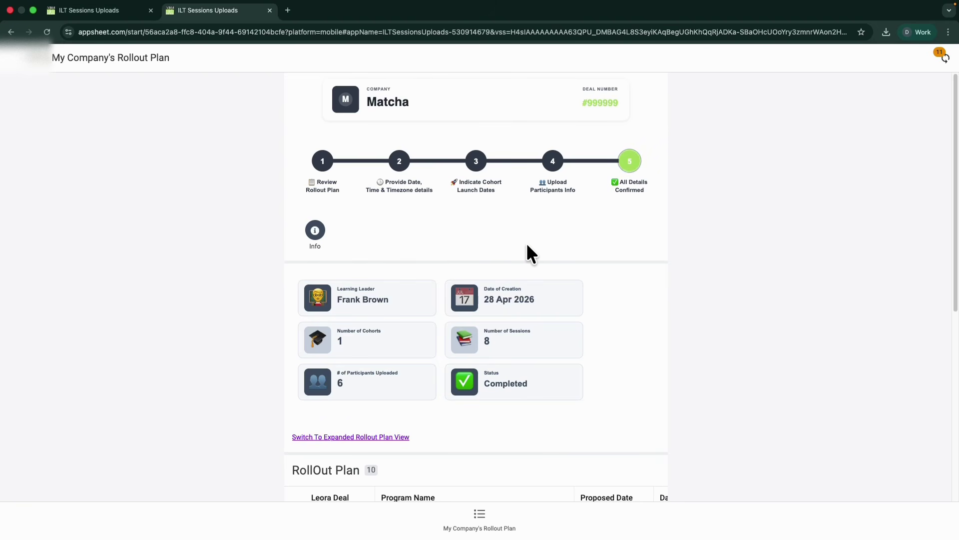
left_click(314, 230)
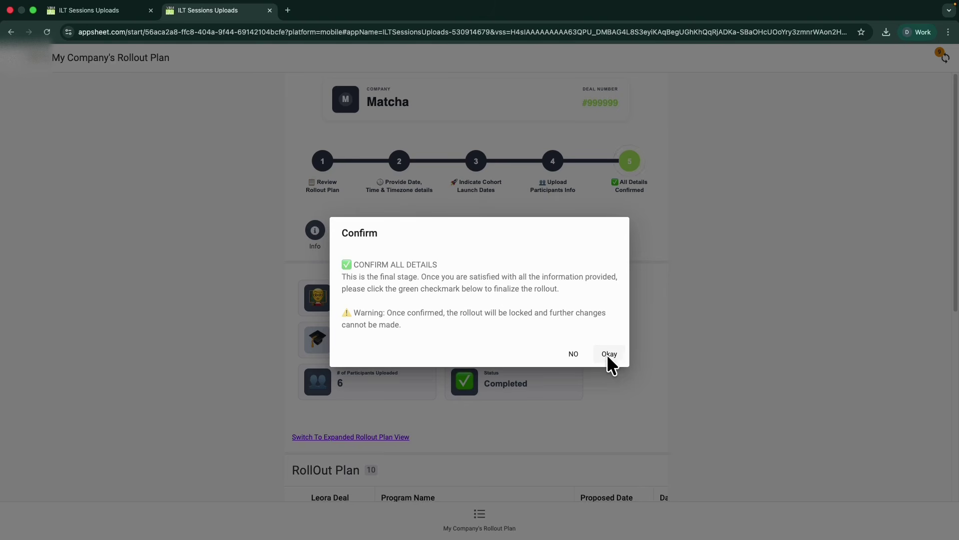
left_click(607, 354)
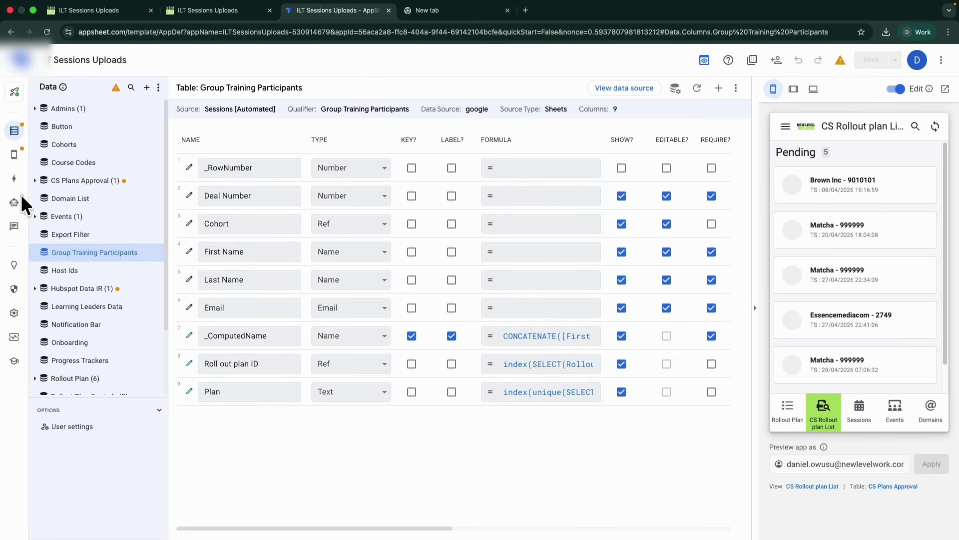
In the app editor, create a new action for the CS Plans Approval table and name it Example
left_click(14, 179)
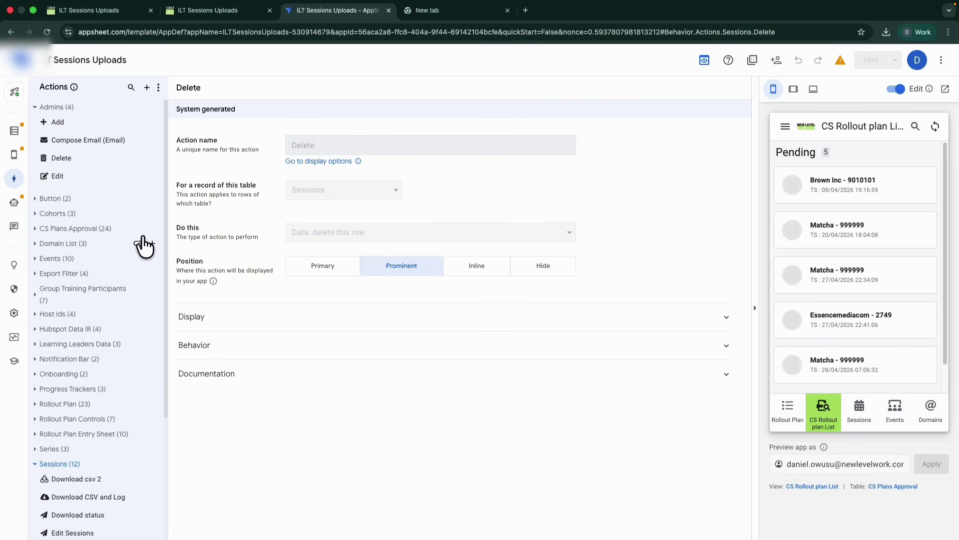
left_click(35, 464)
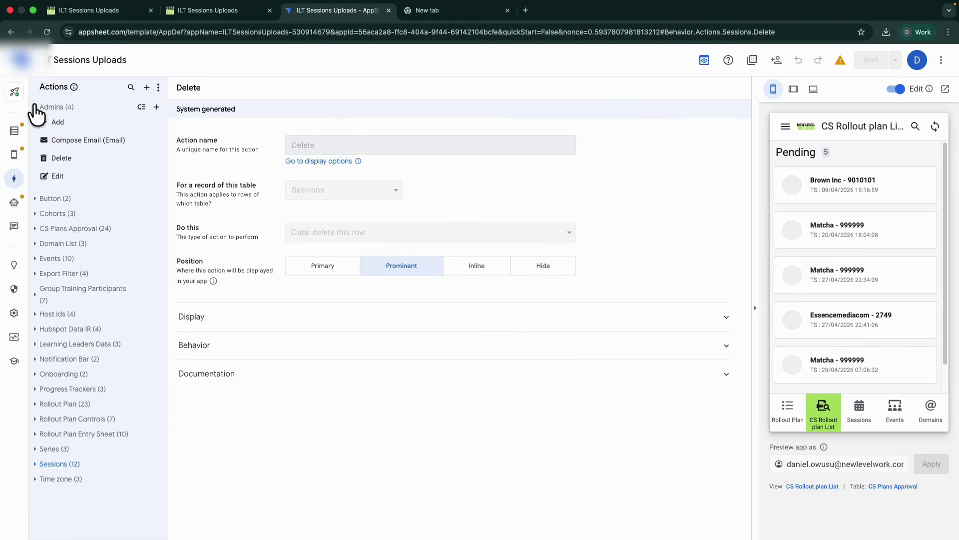
left_click(34, 107)
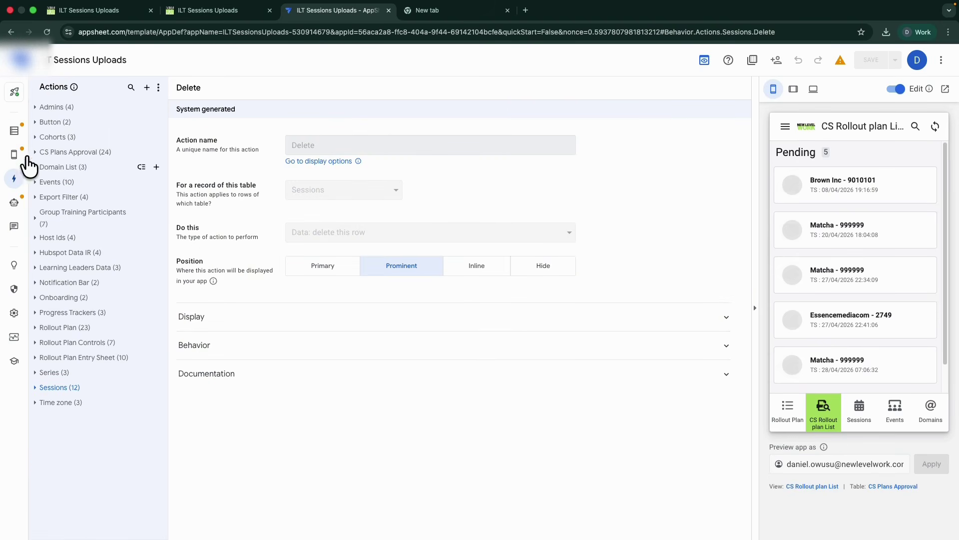
left_click(76, 154)
left_click(156, 152)
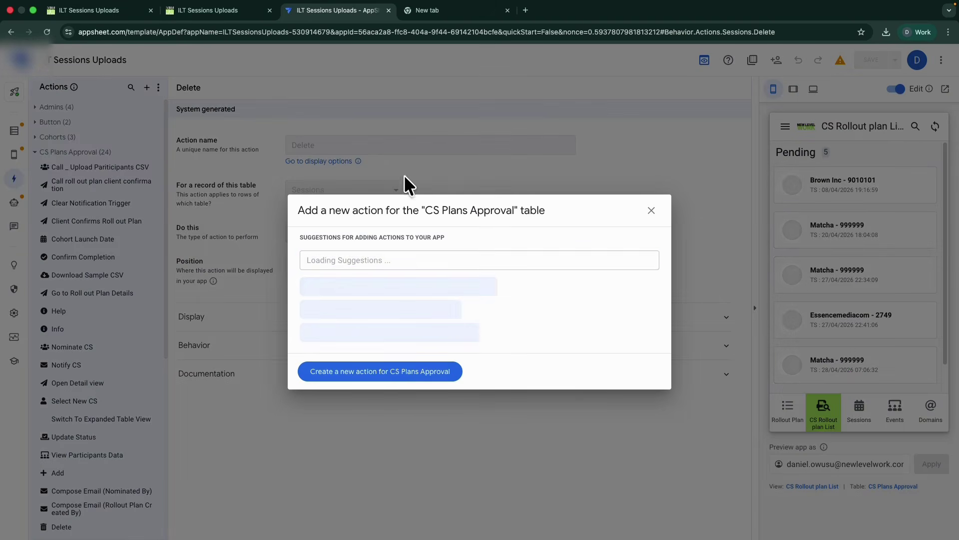
left_click(391, 358)
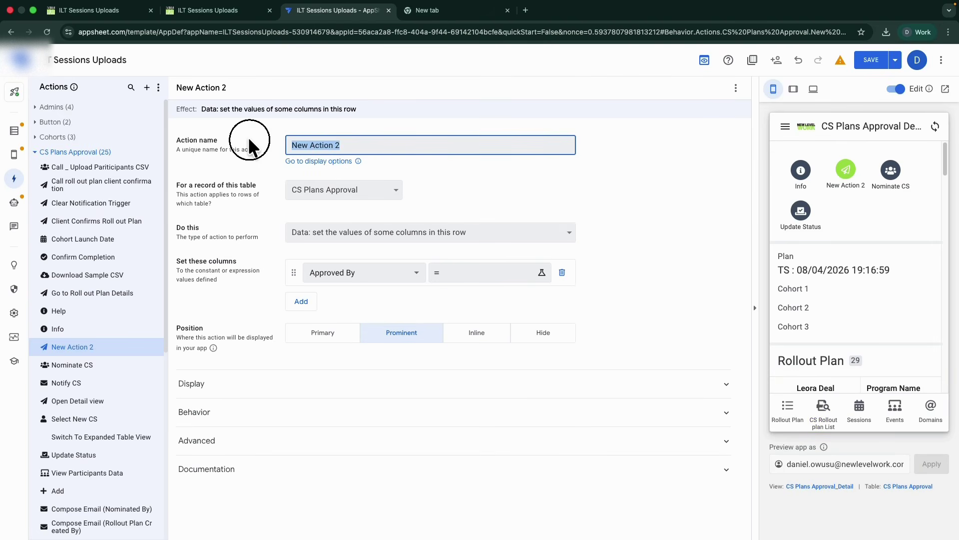
key("BackSpace")
type("Example")
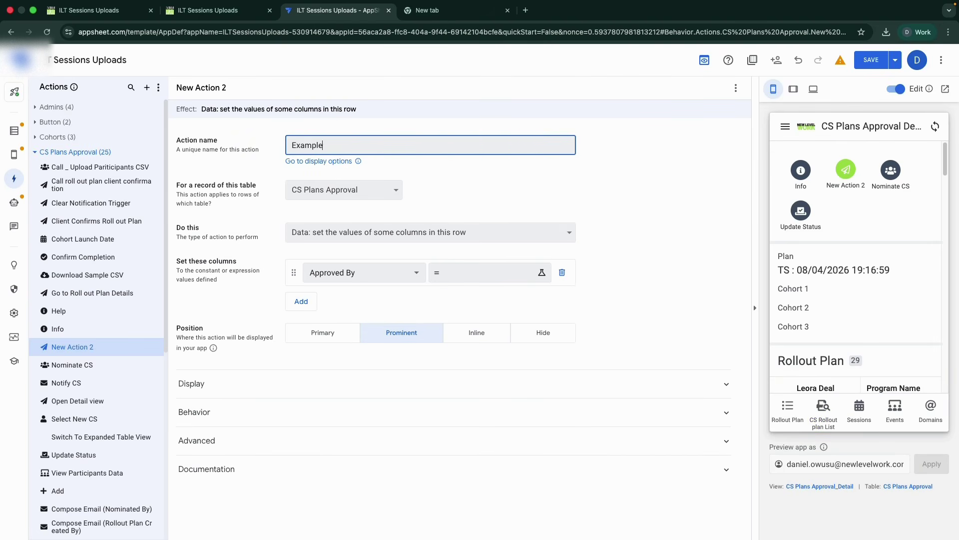
left_click(603, 171)
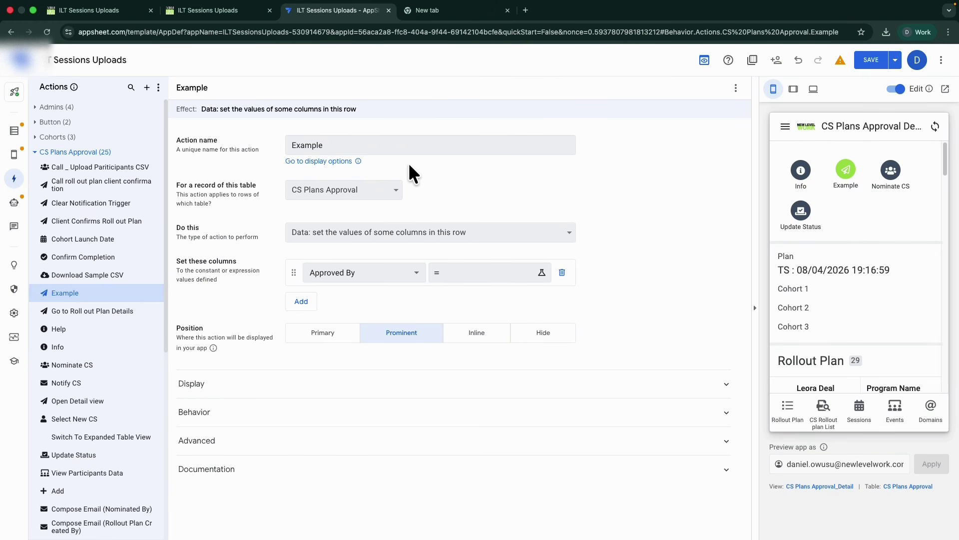
Keep the Example action setting column values in the row and choose Cohort 20 as the column it sets
left_click(481, 242)
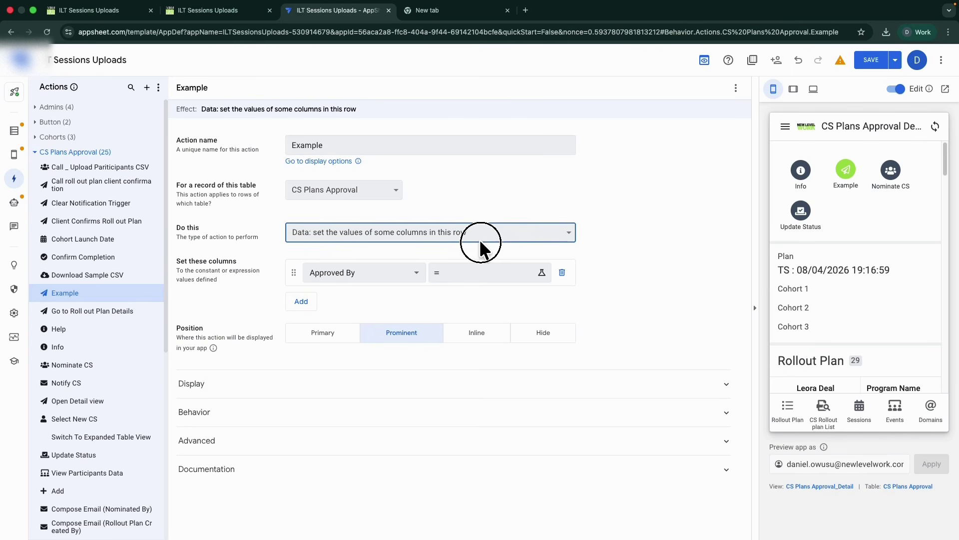
left_click(626, 206)
left_click(416, 273)
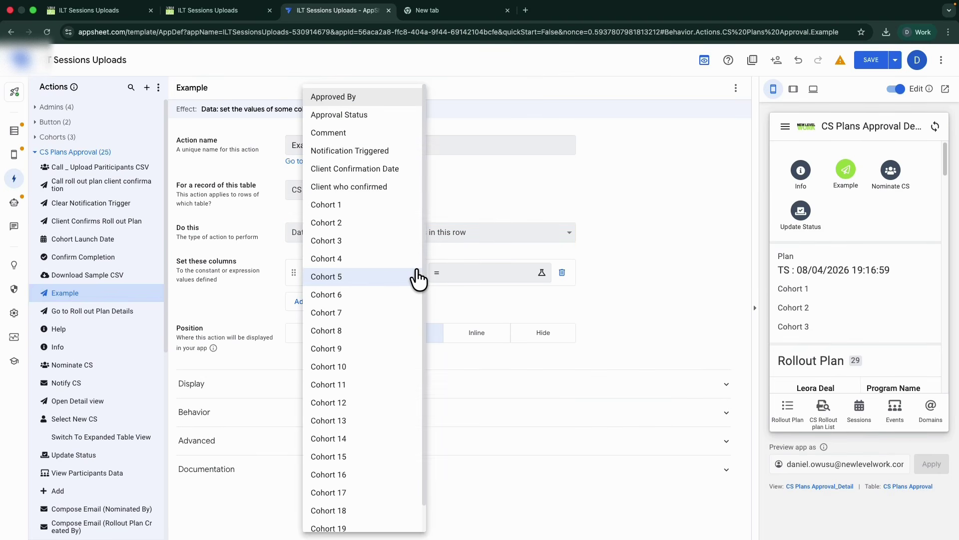
scroll(369, 450, "down", 1)
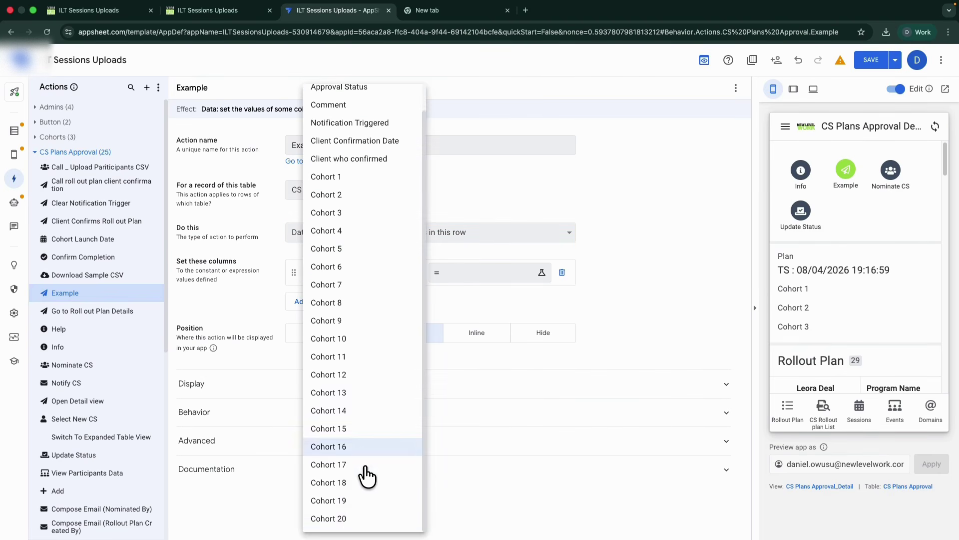
left_click(352, 522)
Enter [Cohort 20] as the new value expression for the Cohort 20 column and save the expression
left_click(485, 273)
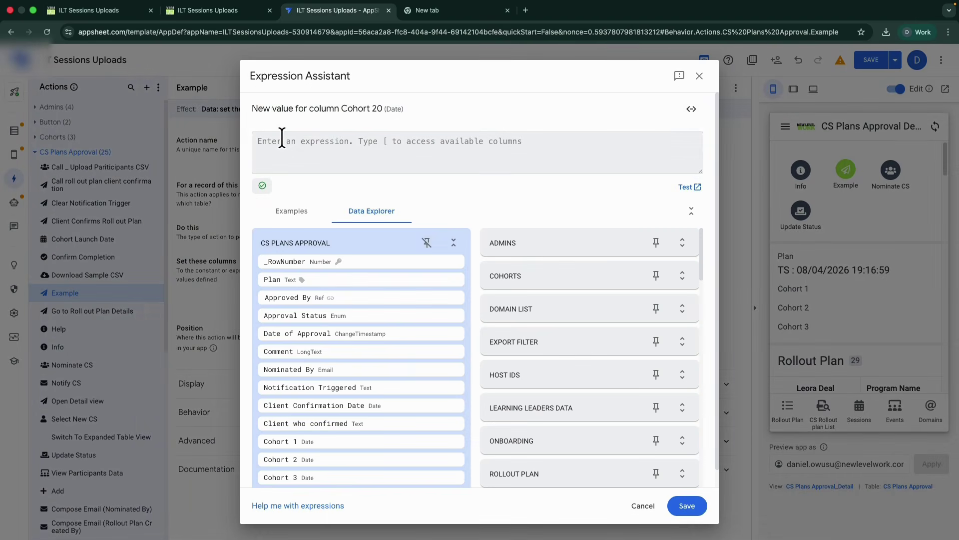
type("[c")
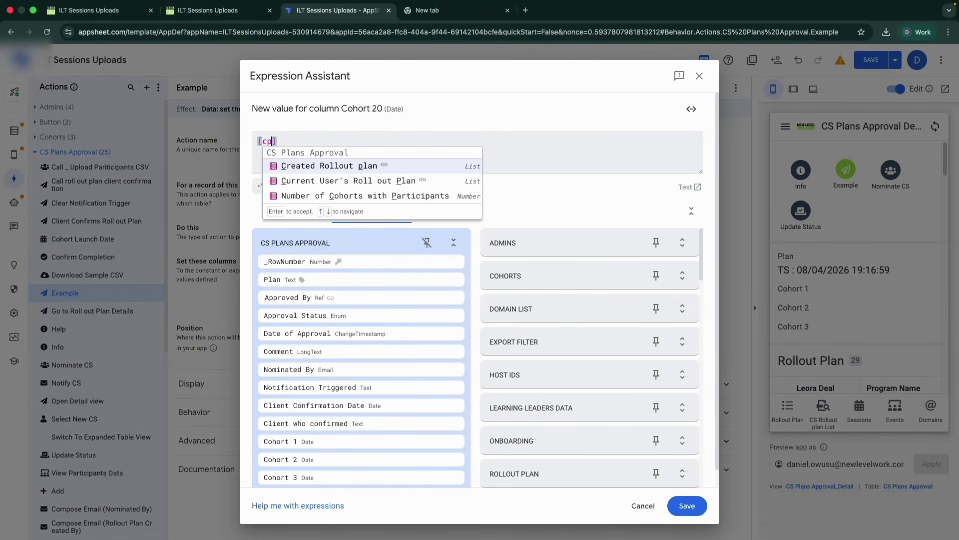
type("oho")
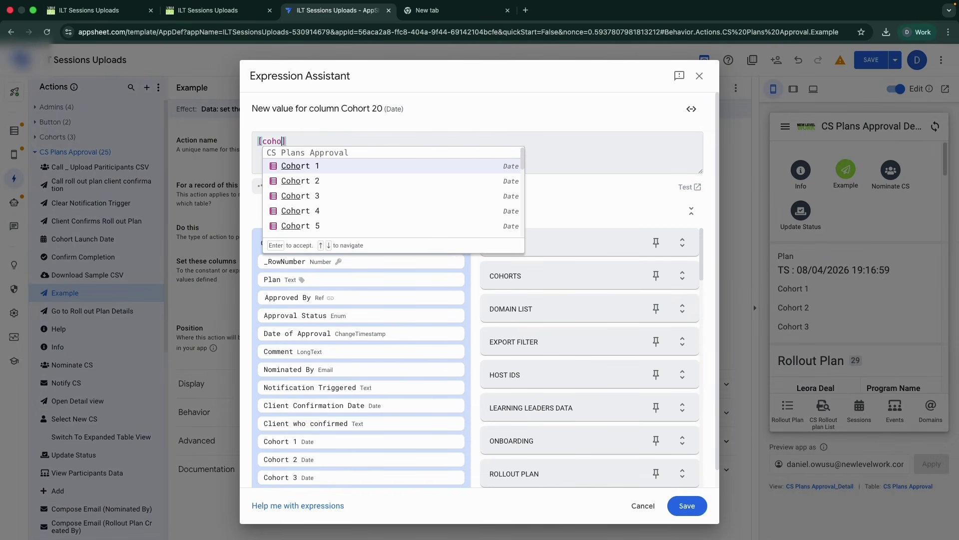
type("rt 2")
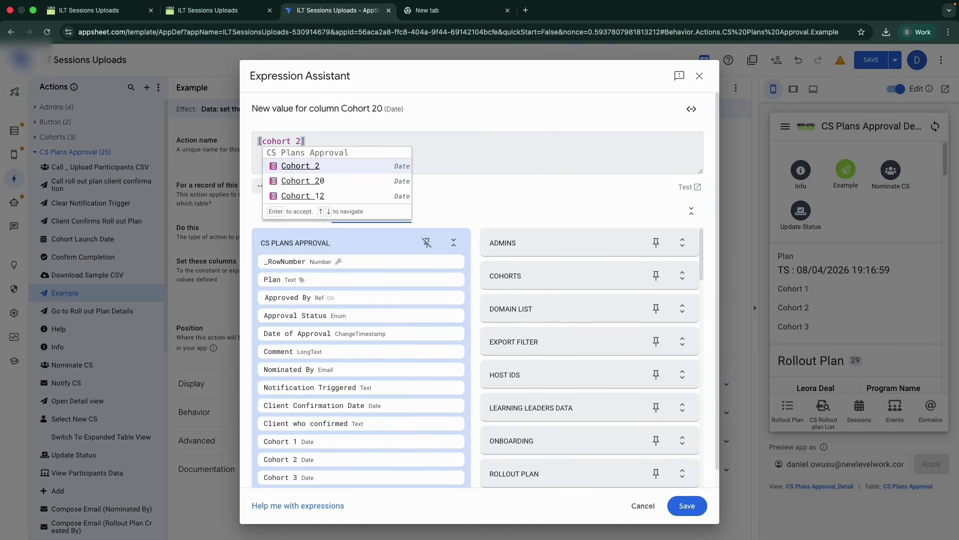
type("0")
left_click(320, 165)
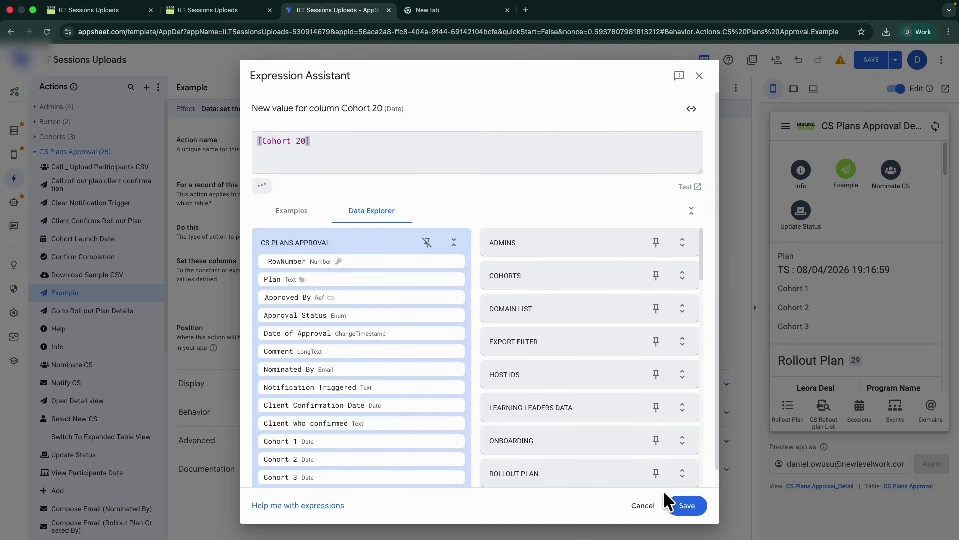
left_click(682, 506)
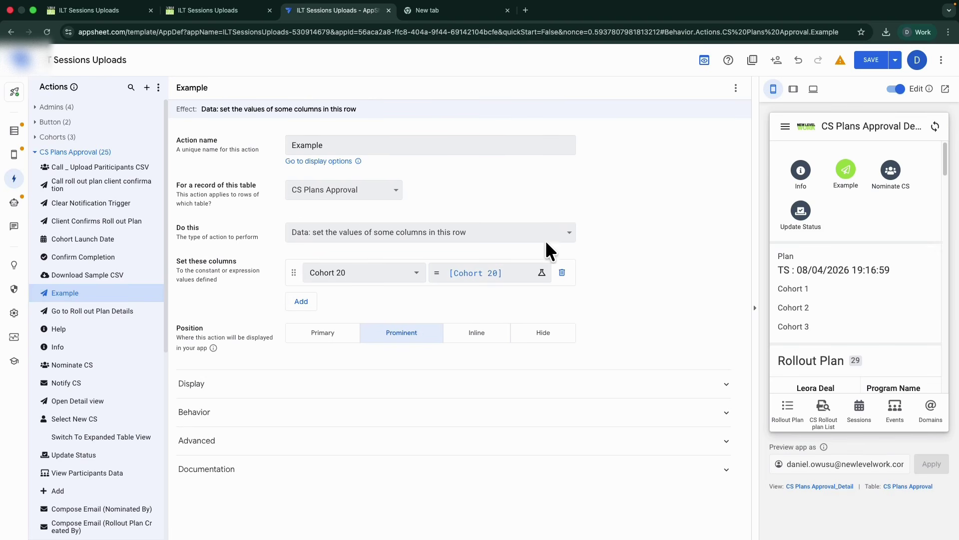
Set the Example action's display name to Okay
left_click(256, 384)
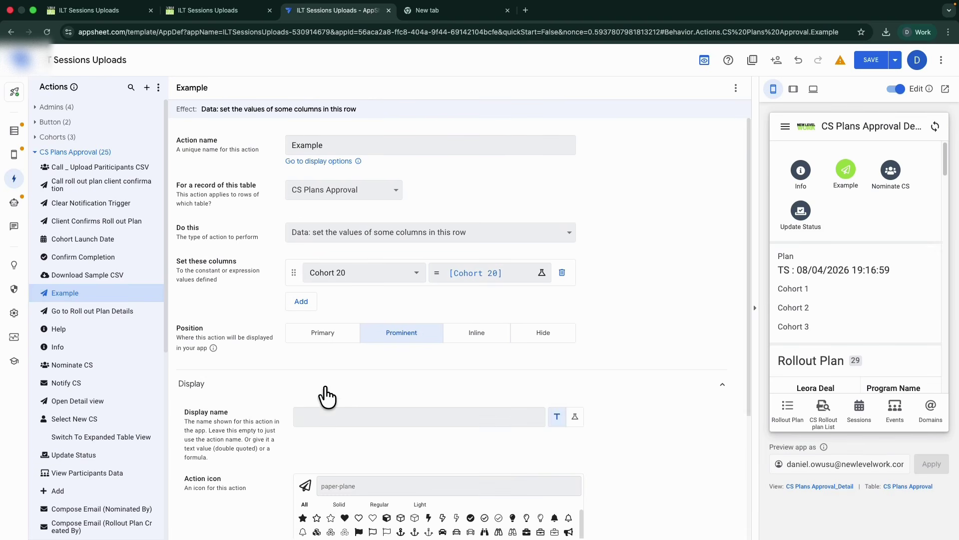
scroll(531, 326, "down", 3)
scroll(417, 240, "up", 3)
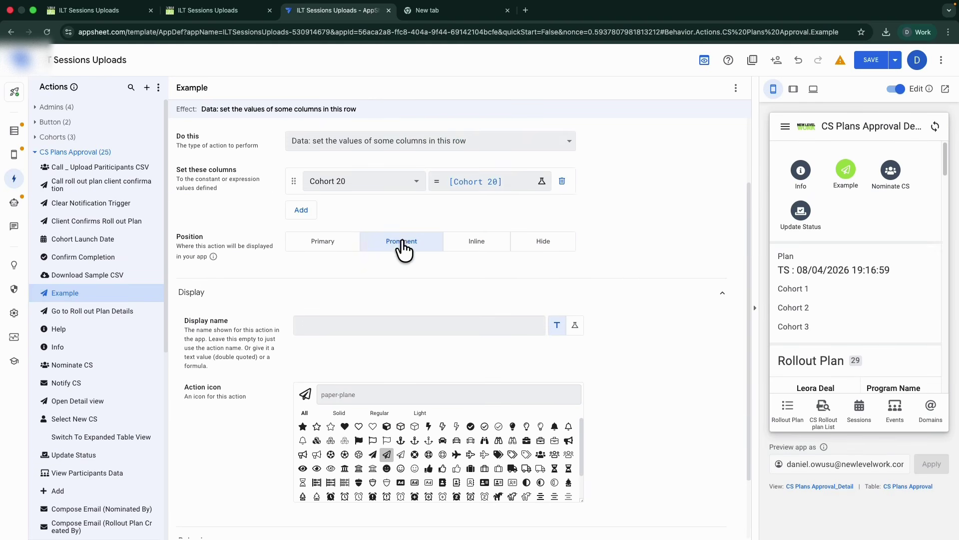
left_click(345, 418)
type("Okay")
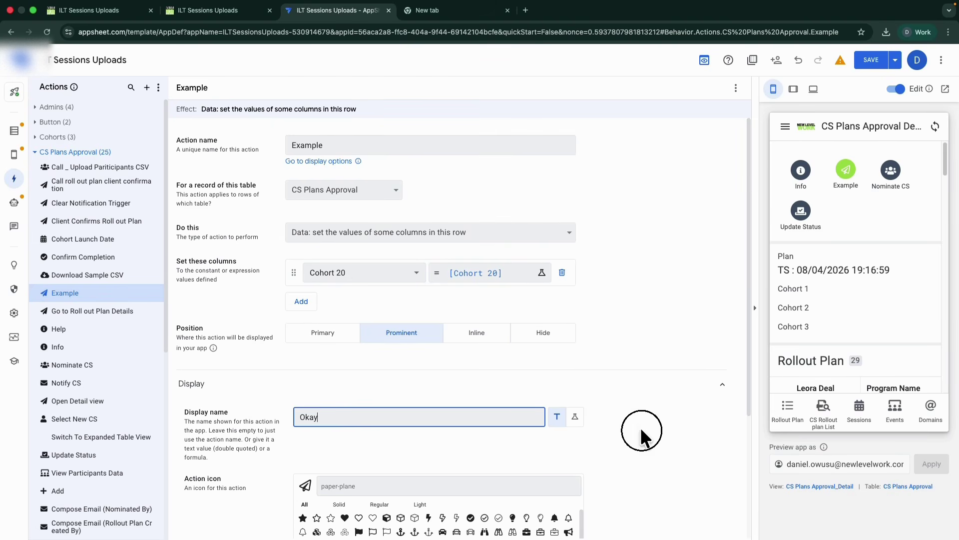
left_click(640, 427)
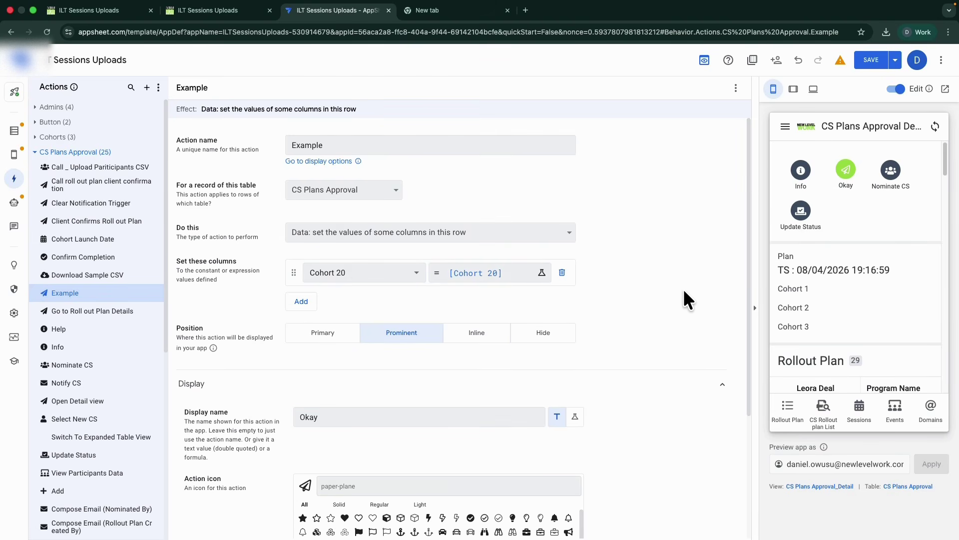
Require confirmation for the Example action with the message "Please make sure everything is in order before you sign out"
scroll(592, 314, "down", 3)
left_click(297, 467)
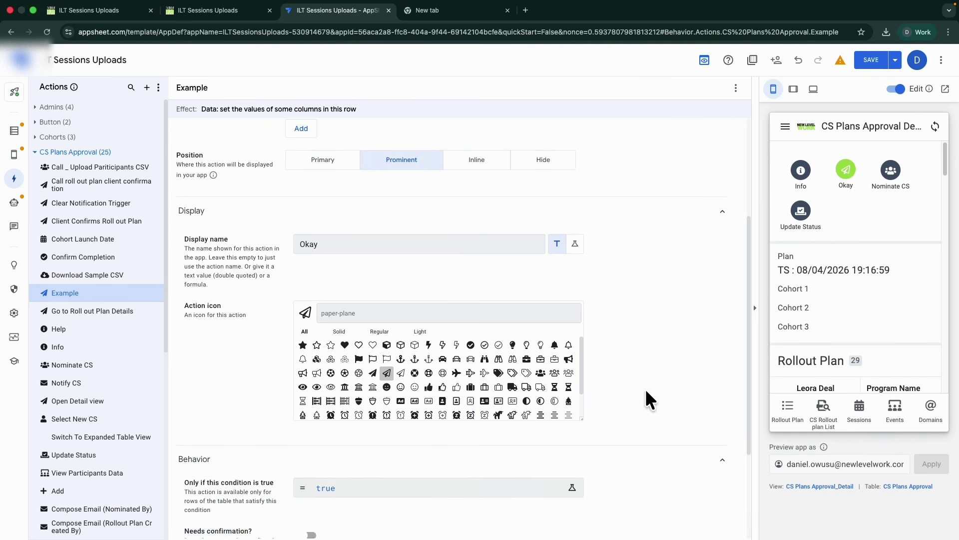
scroll(525, 364, "down", 3)
left_click(308, 392)
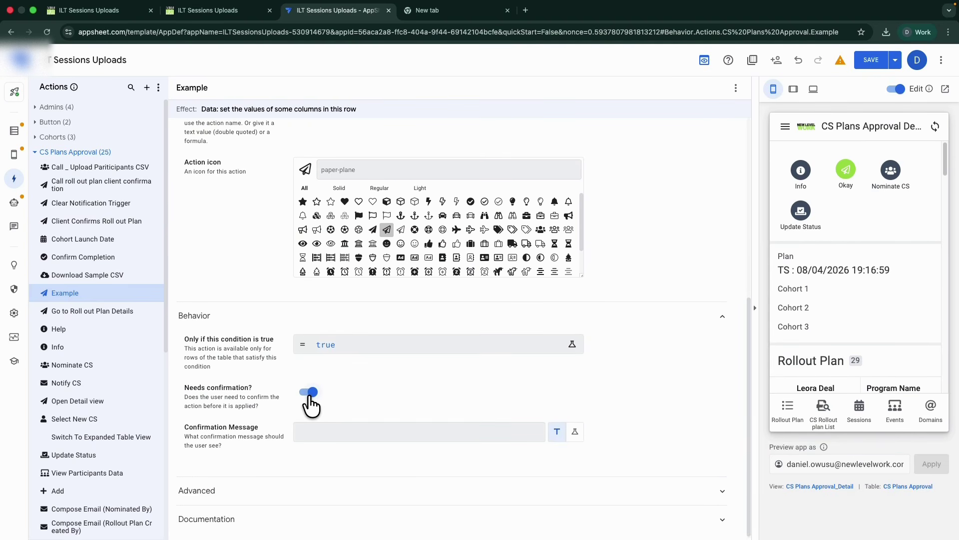
left_click(326, 432)
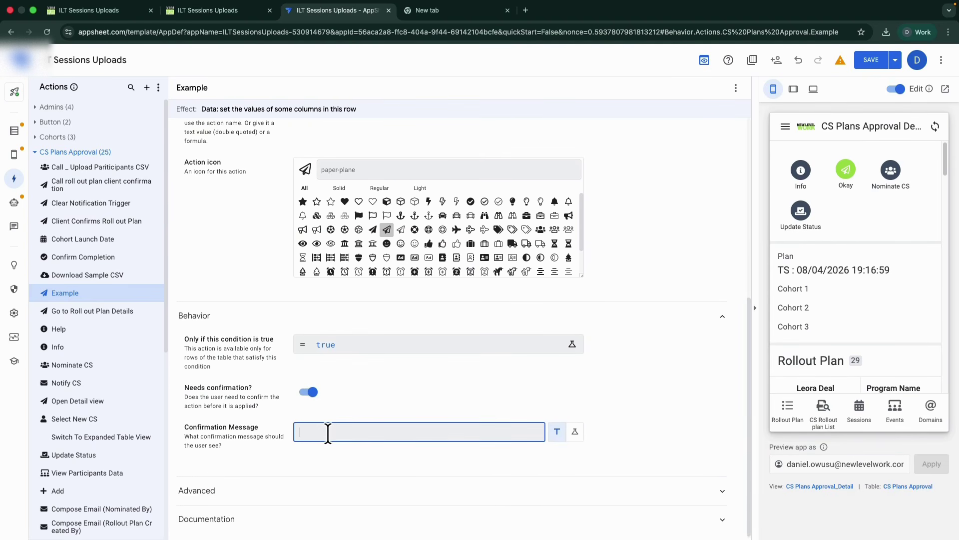
type("M")
type("lease ")
type("make sure even")
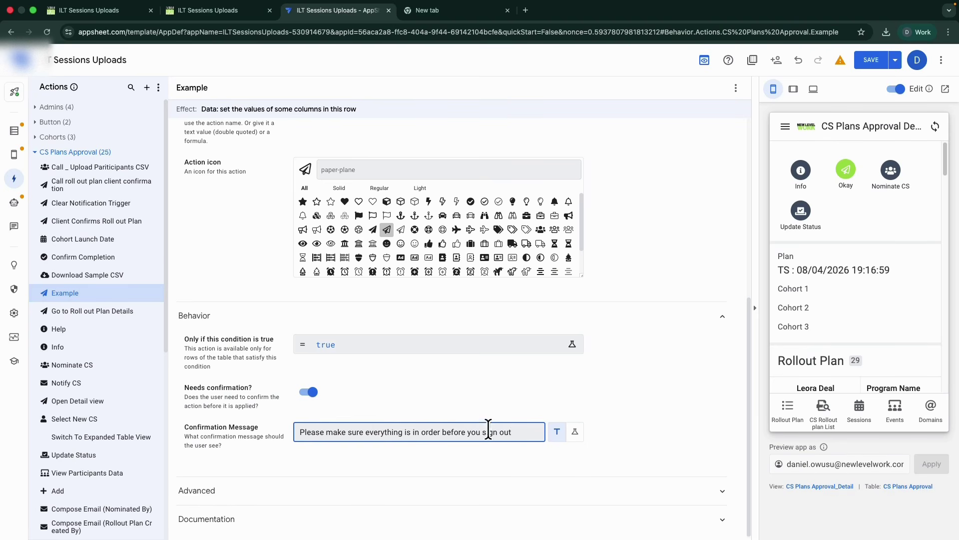
left_click(641, 421)
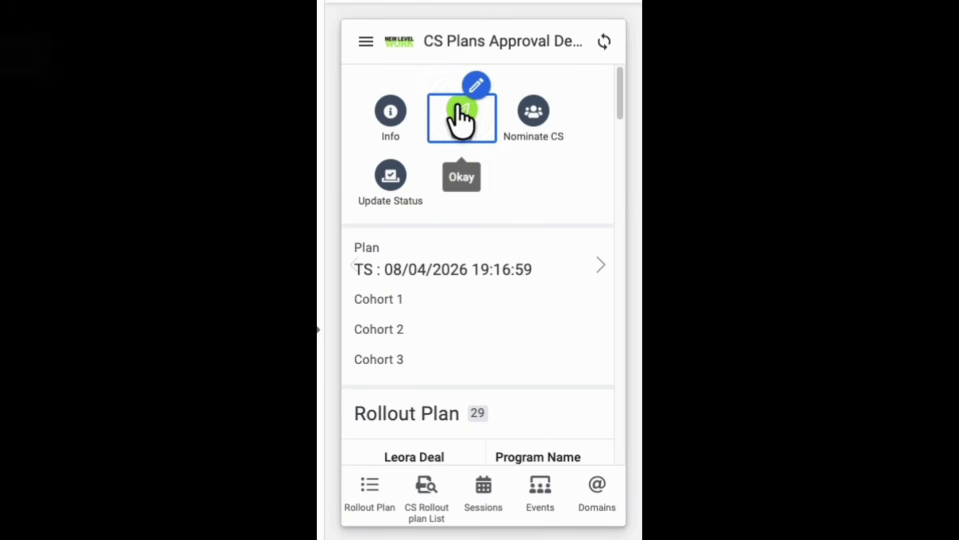
Trigger the Okay action in the app preview to view its confirmation dialog, declining it each time
left_click(459, 112)
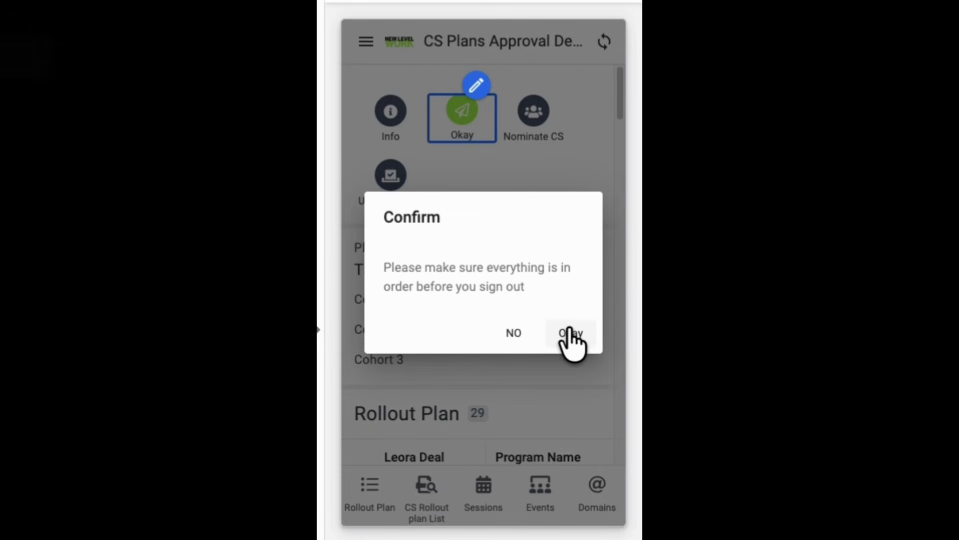
left_click(519, 332)
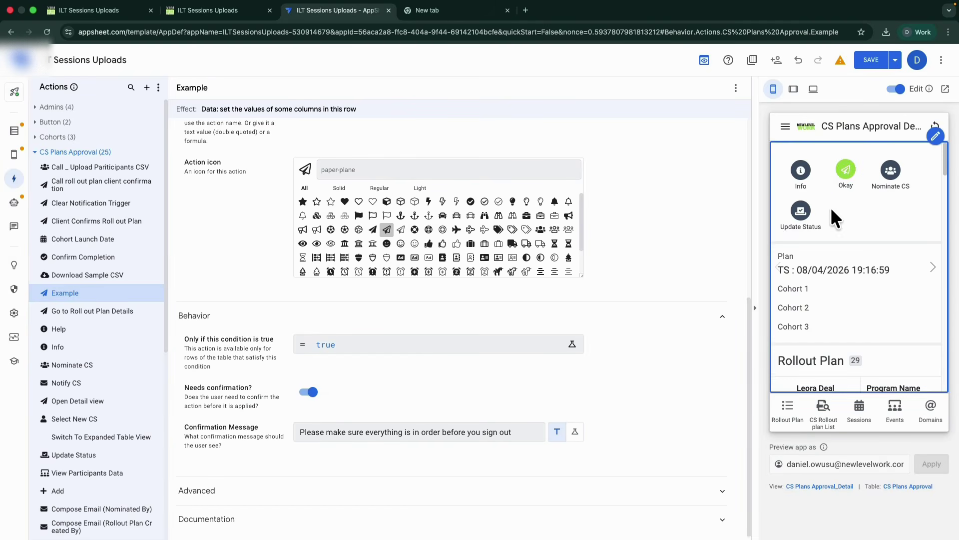
left_click(846, 171)
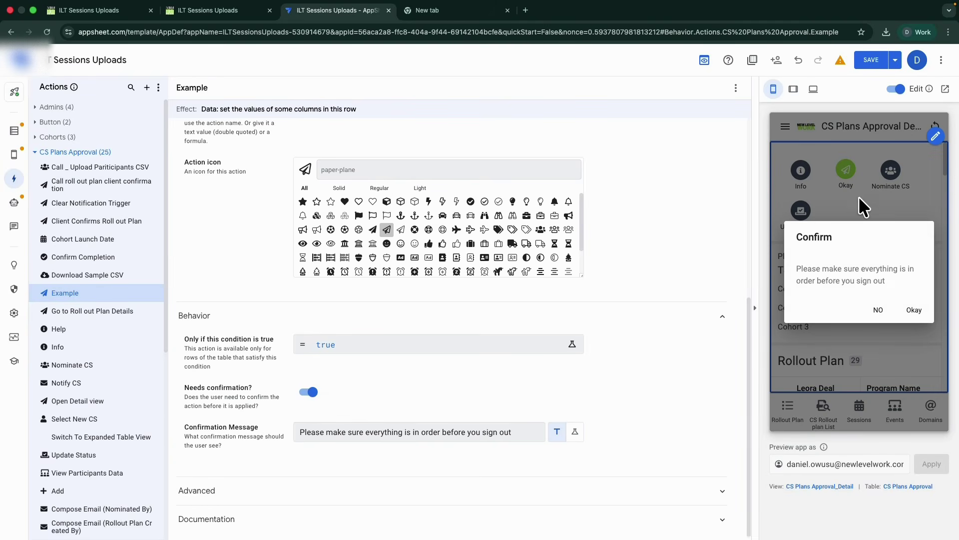
left_click(874, 310)
Change the Example action's display name to "sign out infor" and run it in the preview, accepting the confirmation
scroll(426, 293, "up", 3)
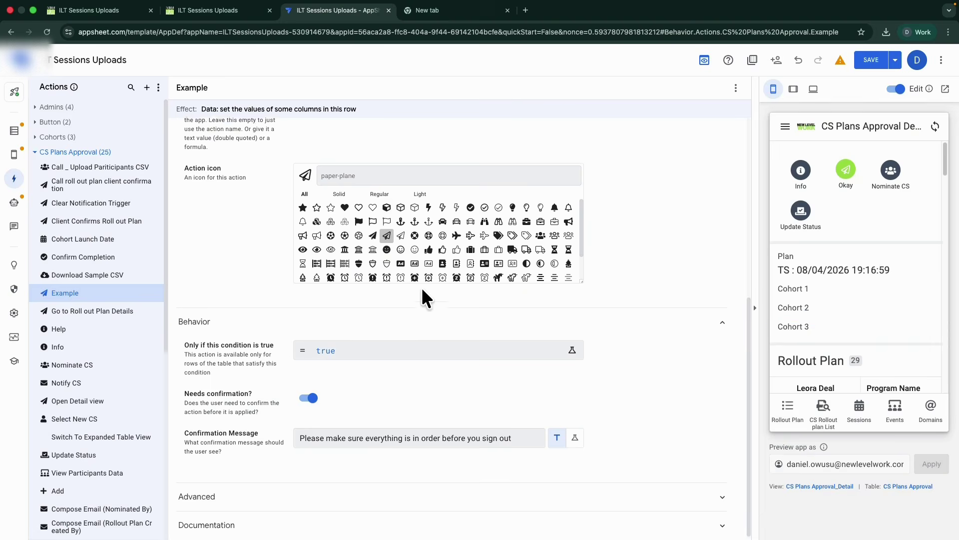
double_click(295, 265)
key("BackSpace")
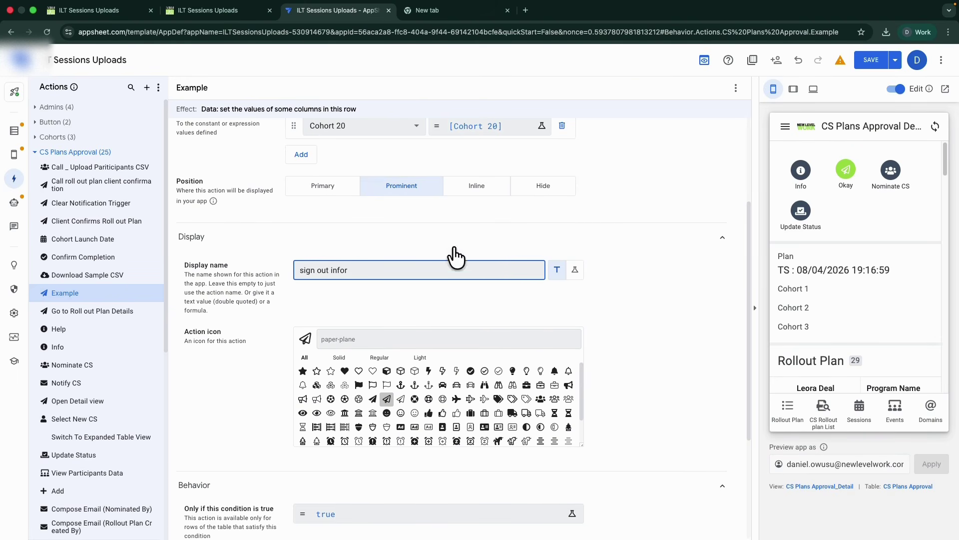
left_click(653, 286)
left_click(355, 272)
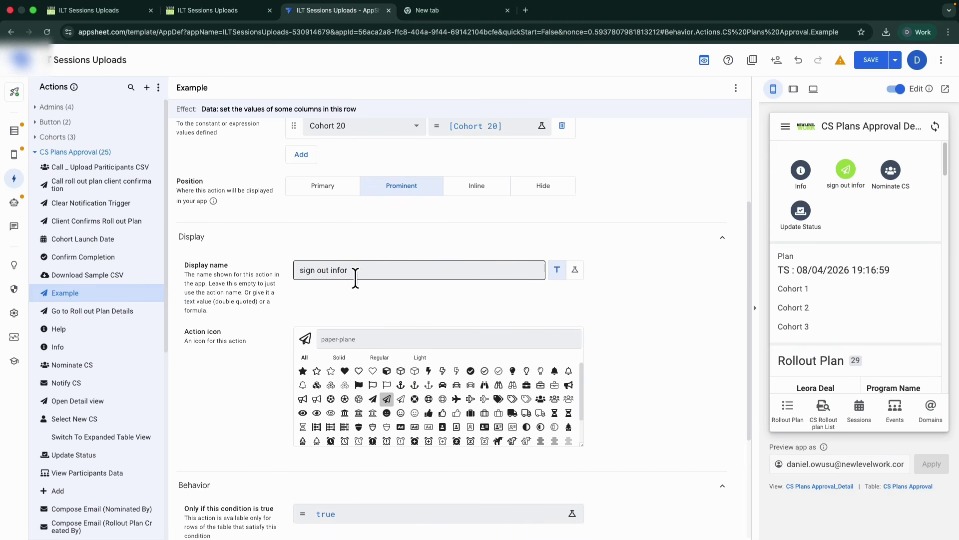
left_click(840, 182)
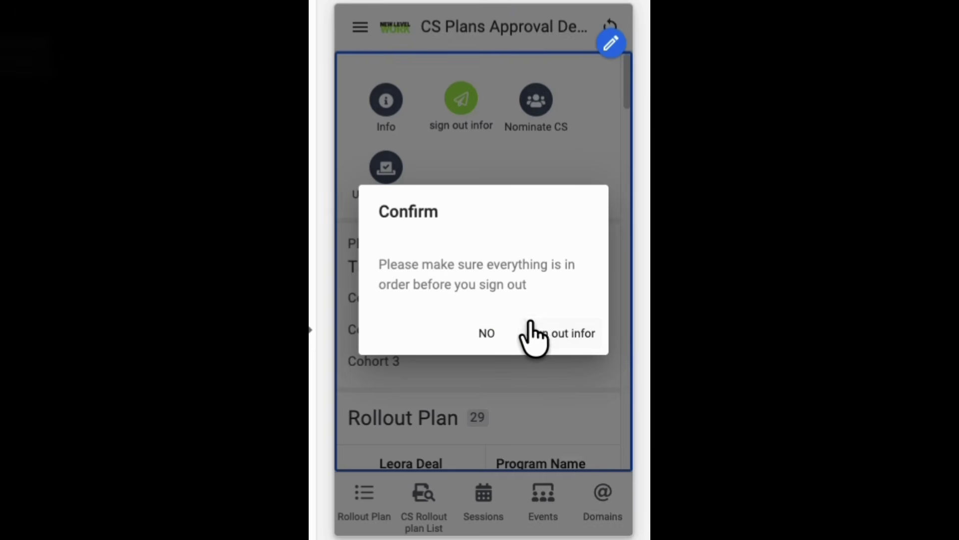
left_click(549, 338)
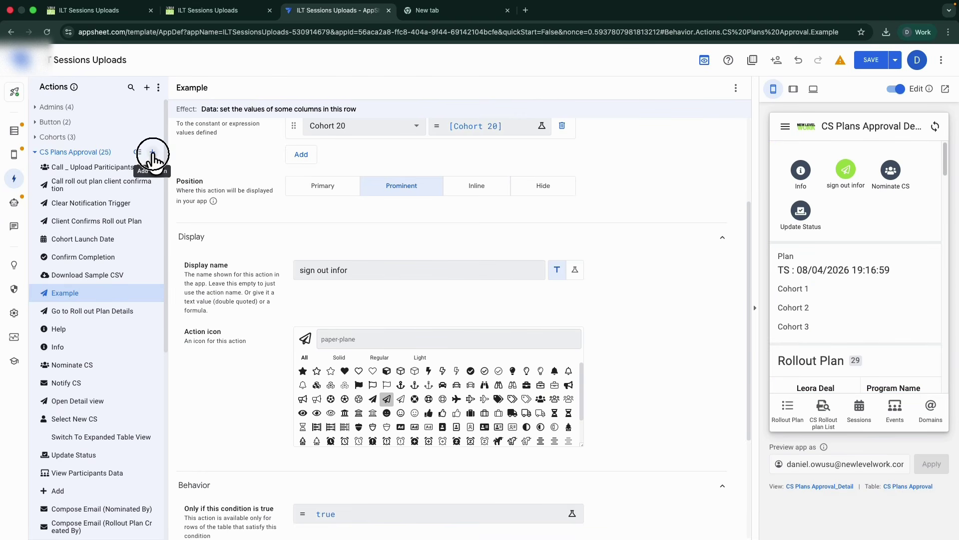
Add another action to the CS Plans Approval table and name it "Sign out info"
left_click(154, 152)
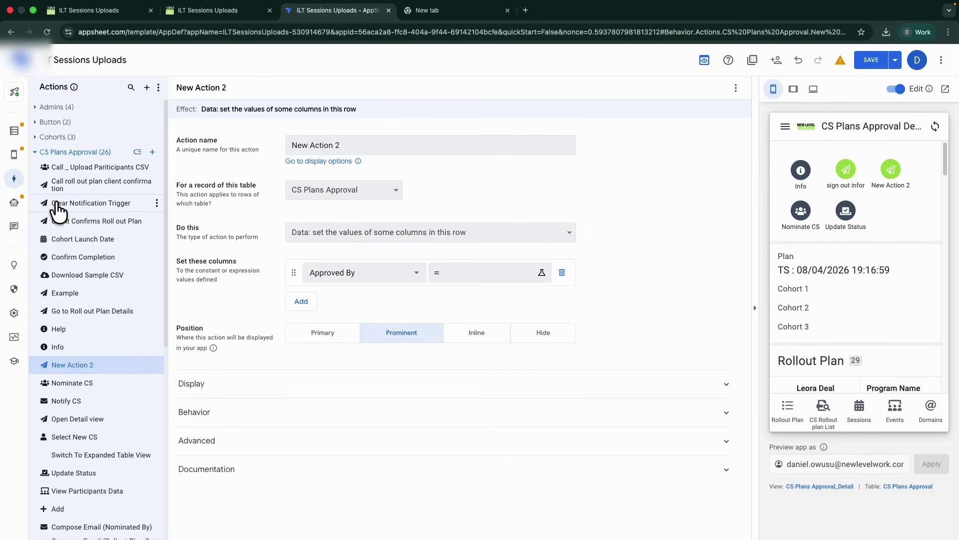
left_click_drag(353, 150, 253, 145)
key("BackSpace")
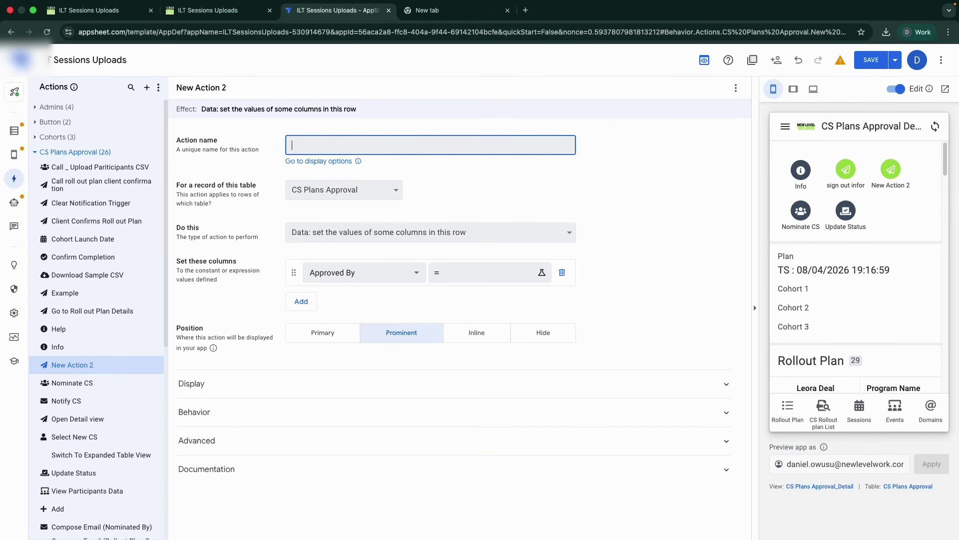
type("Signe")
key("BackSpace")
key("BackSpace")
type("out")
key("BackSpace")
Make Sign out info a grouped action that executes a sequence of actions, and add Example to its list
left_click(467, 226)
left_click(373, 306)
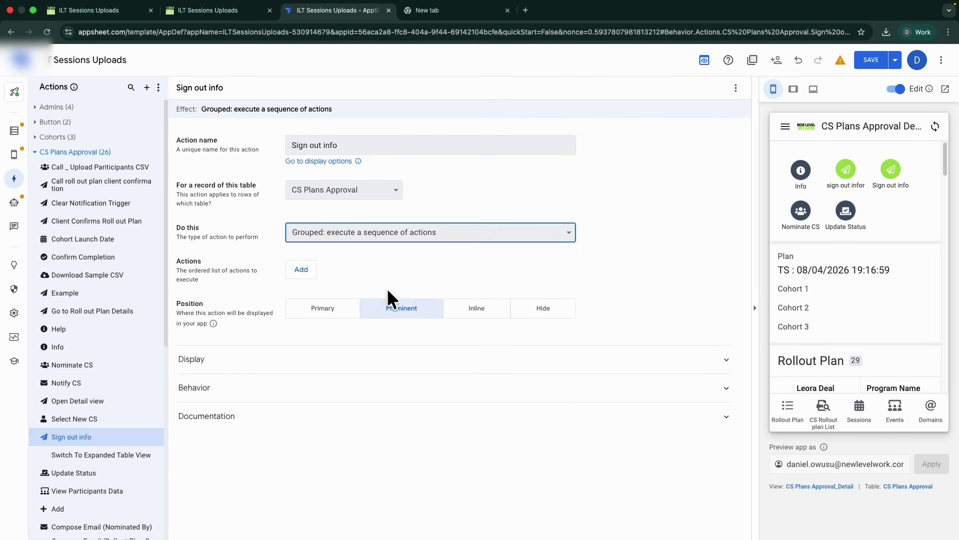
left_click(310, 270)
left_click(364, 274)
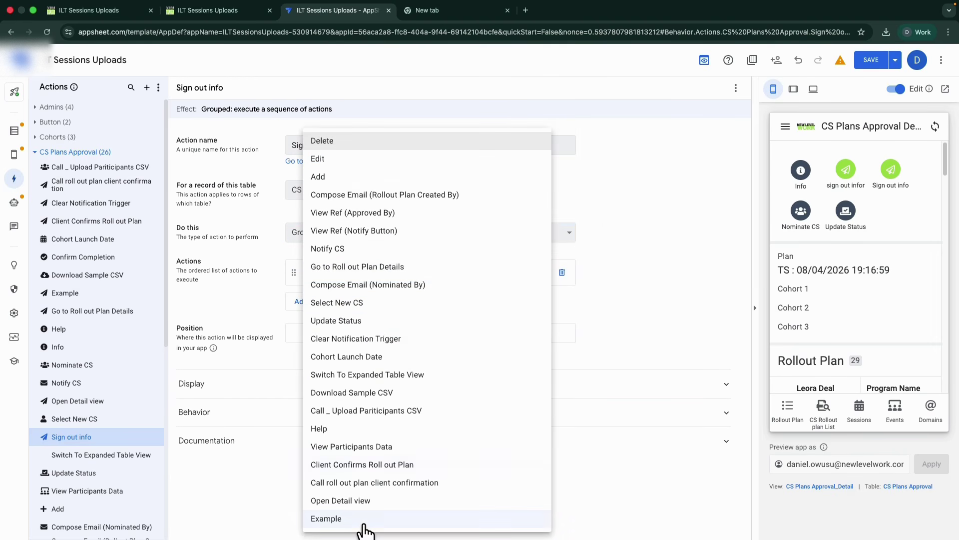
left_click(365, 519)
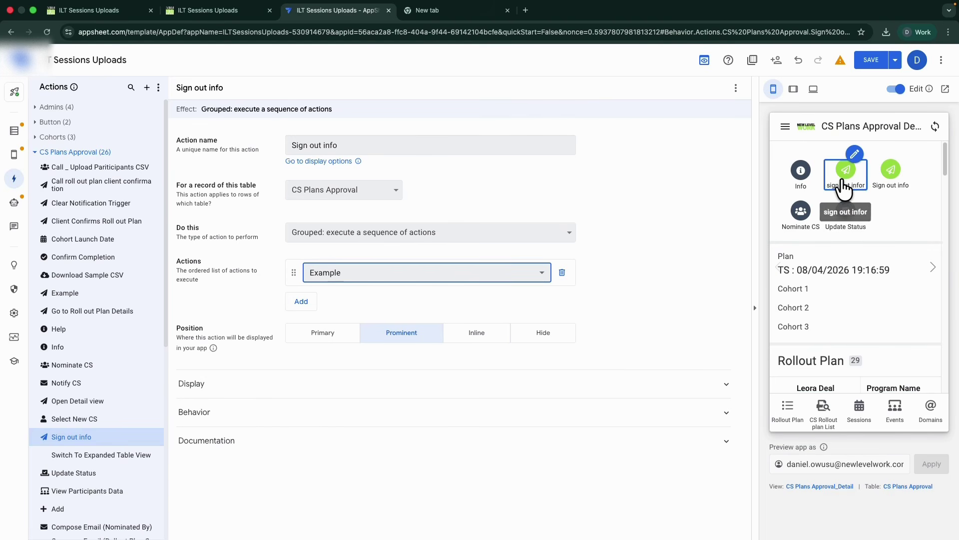
Set the Example action's display name to Okay and run Sign out info in the preview, accepting its confirmation
left_click(76, 295)
scroll(320, 380, "down", 3)
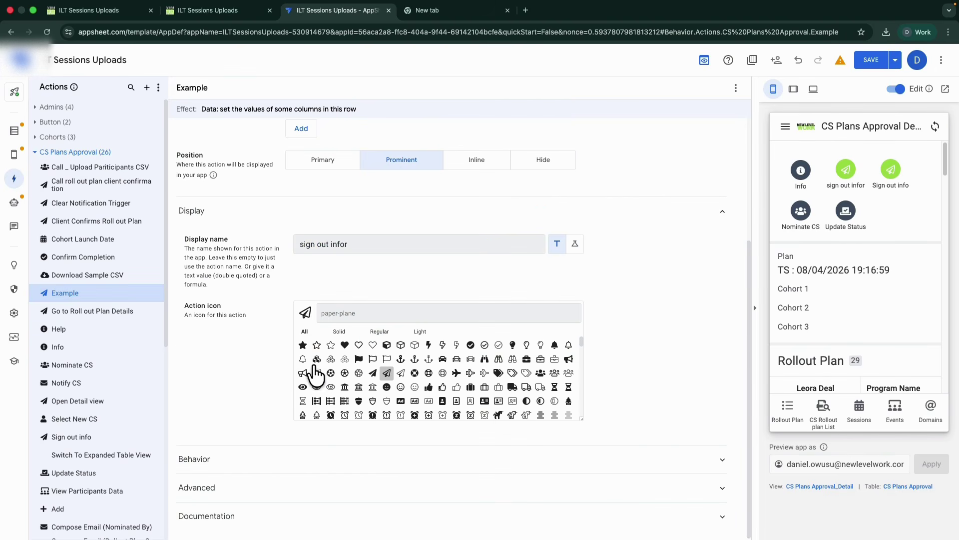
left_click_drag(358, 252, 306, 232)
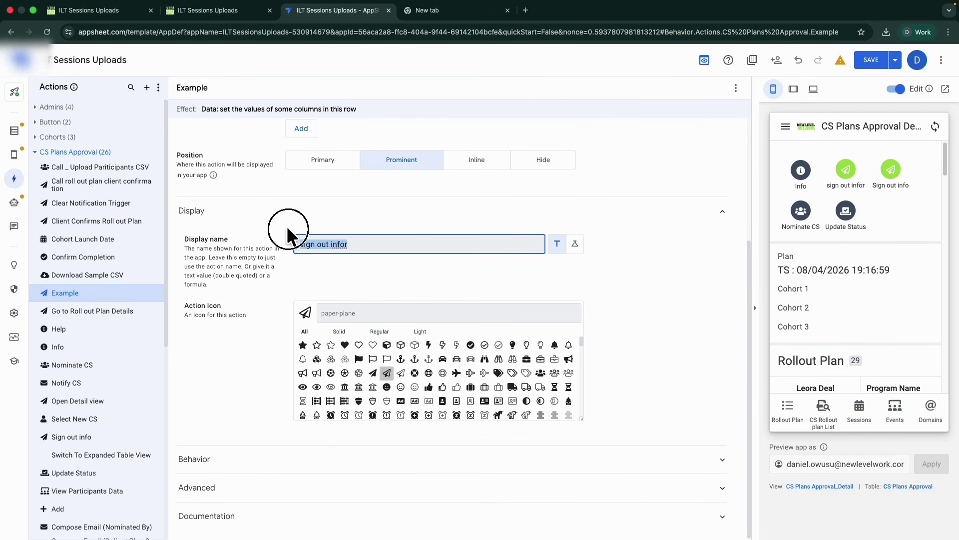
key("BackSpace")
type("Okay")
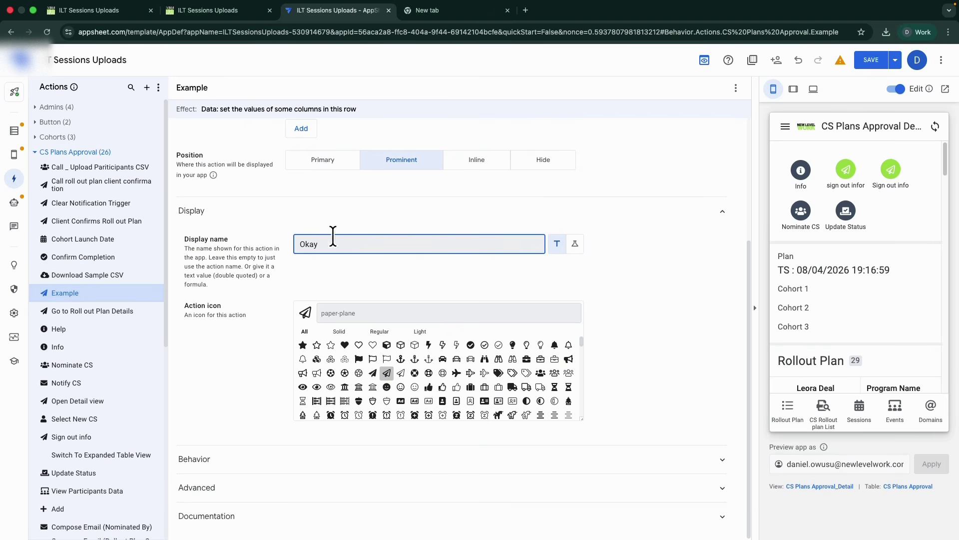
left_click(442, 275)
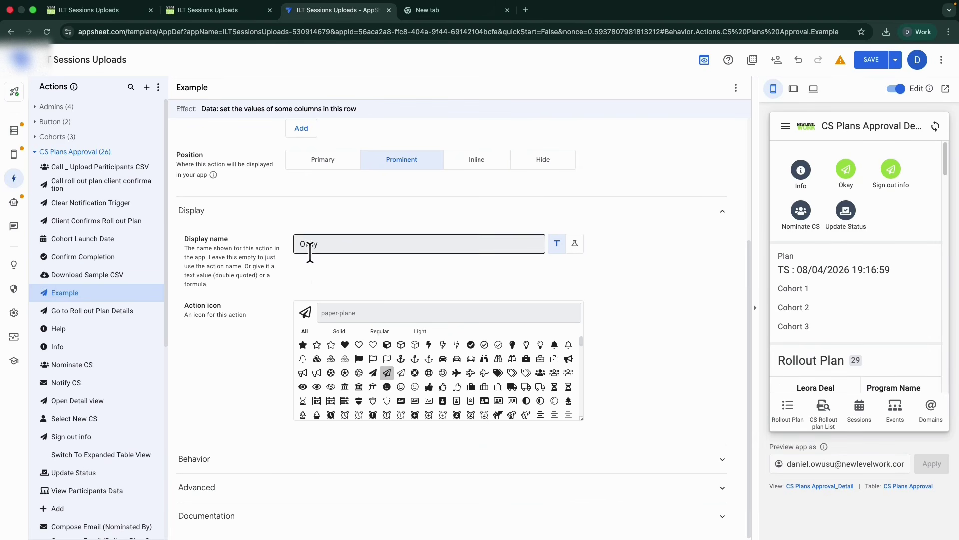
left_click(891, 178)
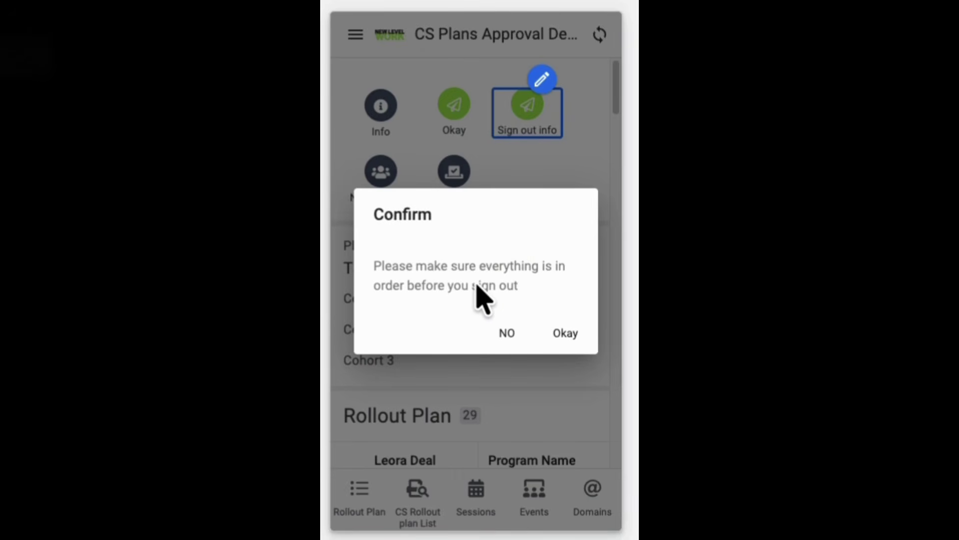
left_click(575, 334)
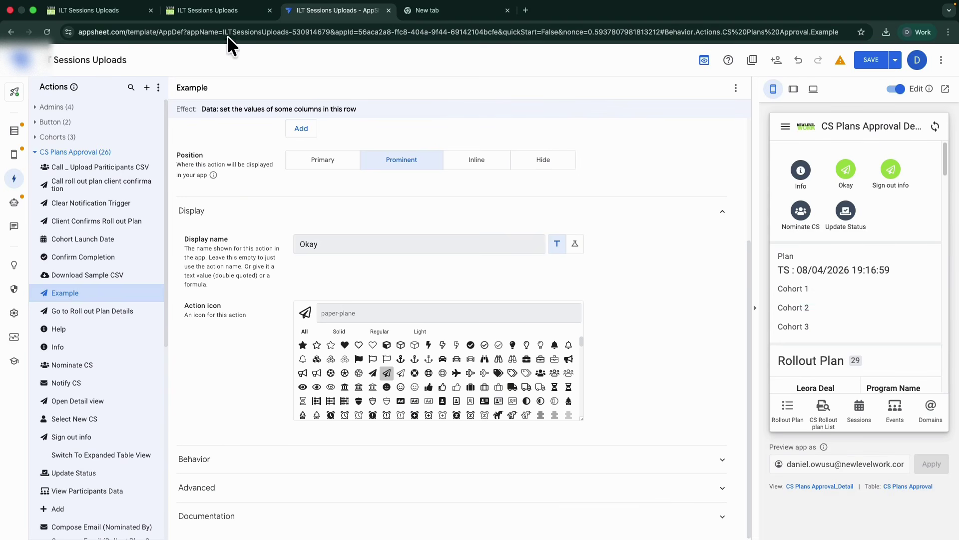
Switch to Matcha's rollout plan in the running app, read the final stage's Info message and dismiss it with NO
left_click(217, 14)
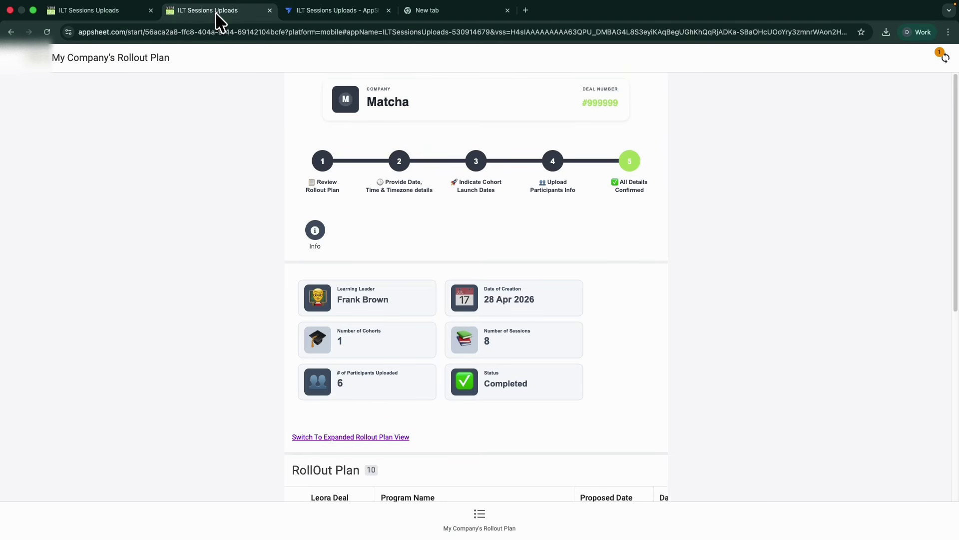
left_click(313, 232)
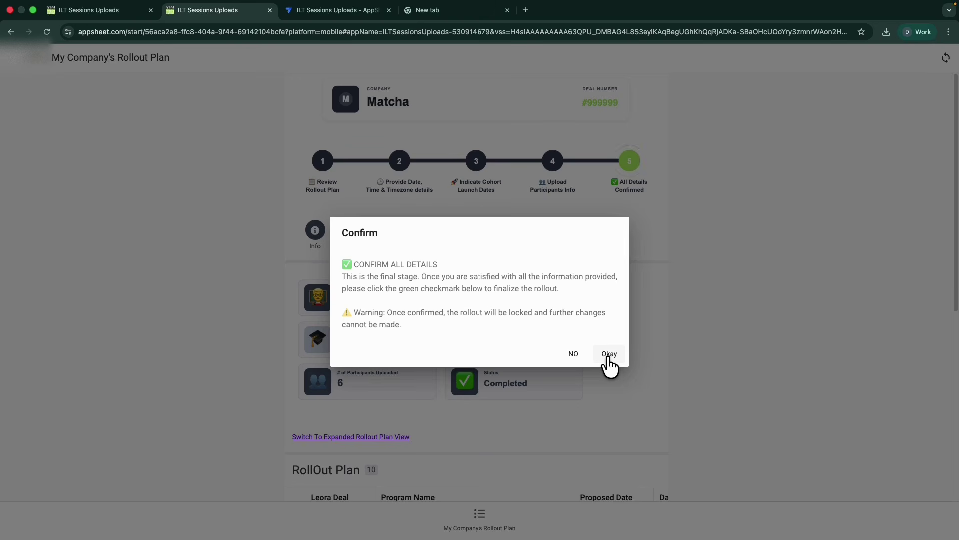
left_click(574, 354)
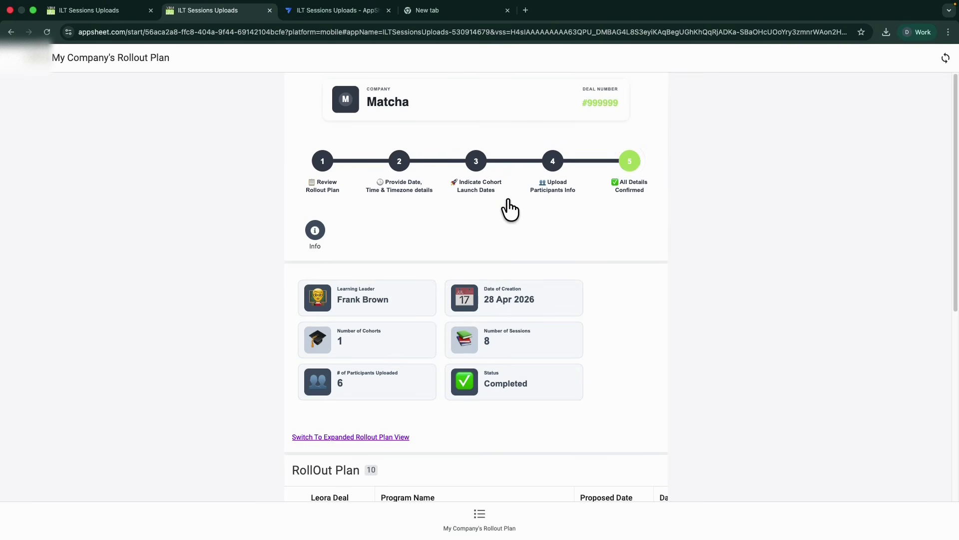